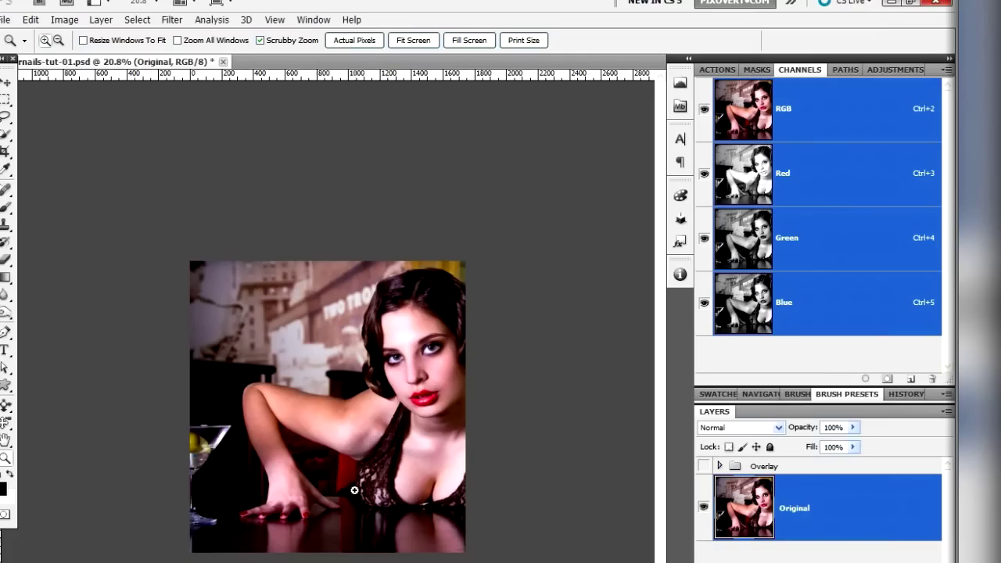
Step: Scrubby-zoom the canvas to about 43% so the face and upper body fill the window
{"action": "left_click_drag", "start_coordinate": [356, 490], "coordinate": [409, 475]}
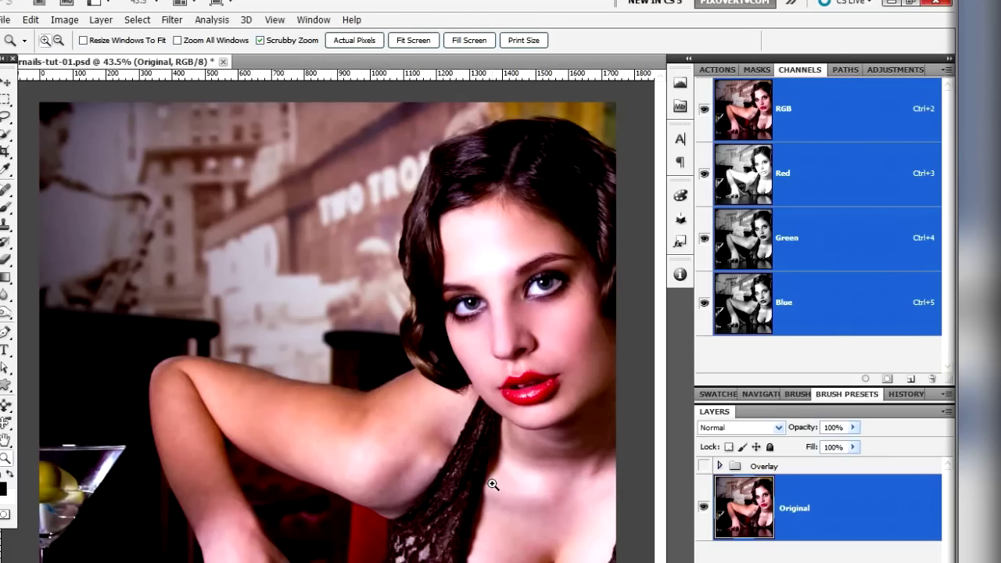
Step: Copy the Blue channel onto a new layer above Original and name it 'Blue Channel'
{"action": "left_click", "coordinate": [825, 321]}
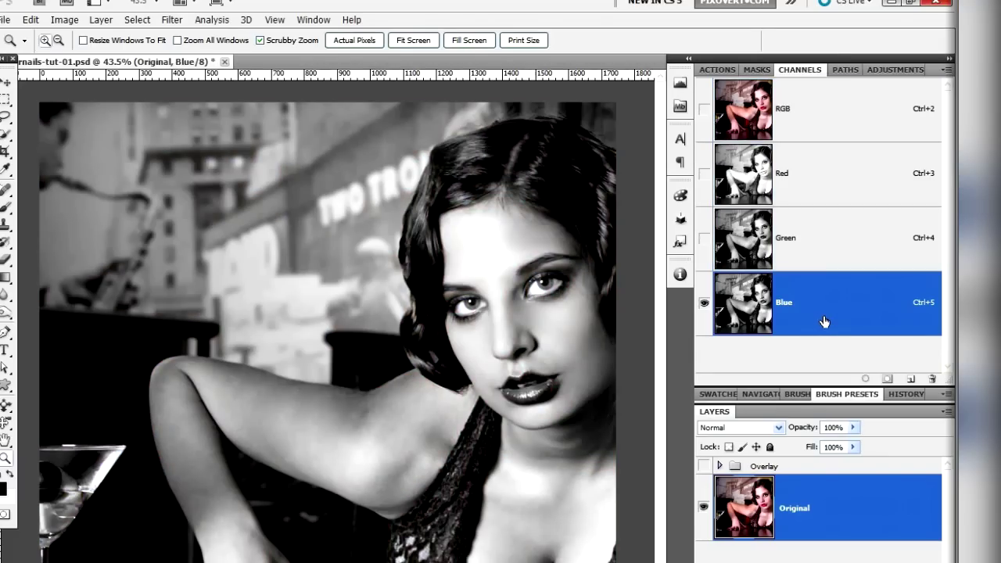
{"action": "key", "text": "ctrl+a"}
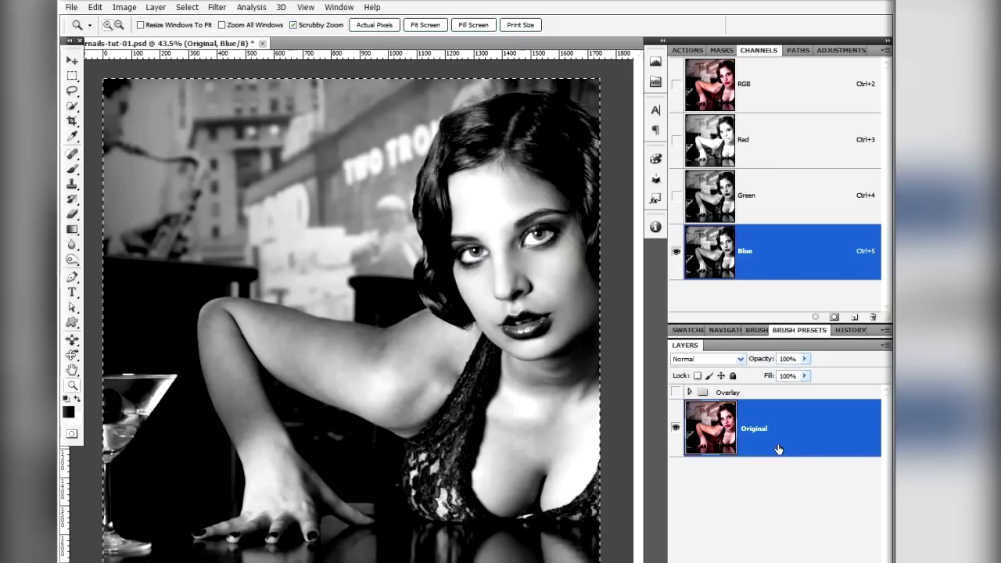
{"action": "left_click", "coordinate": [787, 82]}
{"action": "key", "text": "ctrl+v"}
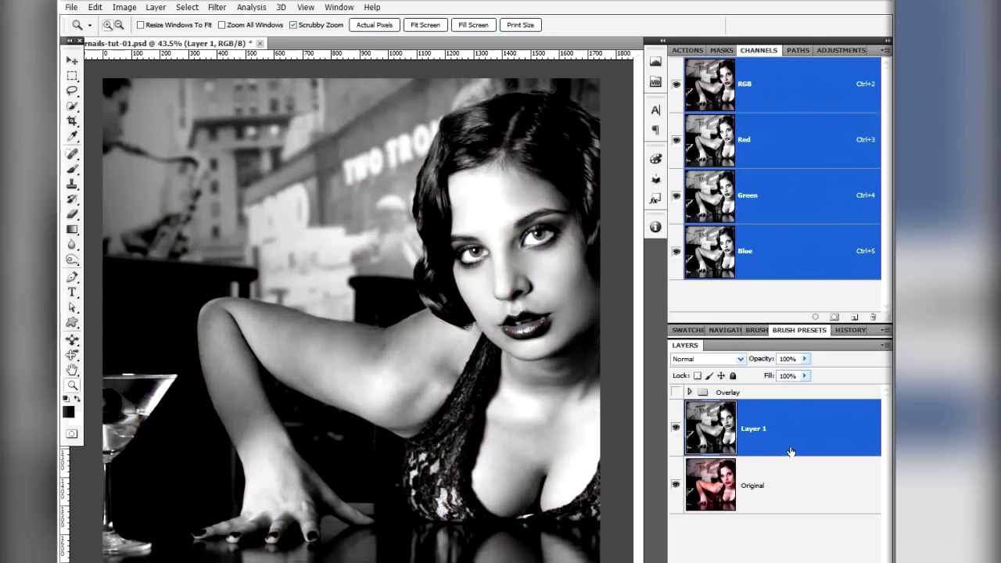
{"action": "double_click", "coordinate": [747, 430]}
{"action": "type", "text": "Blue Channel"}
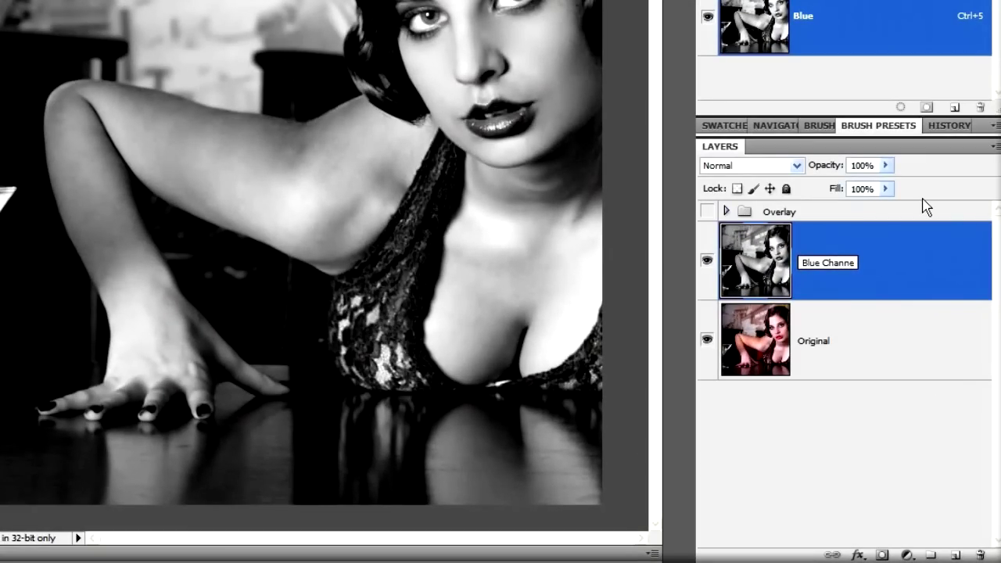
{"action": "key", "text": "Return"}
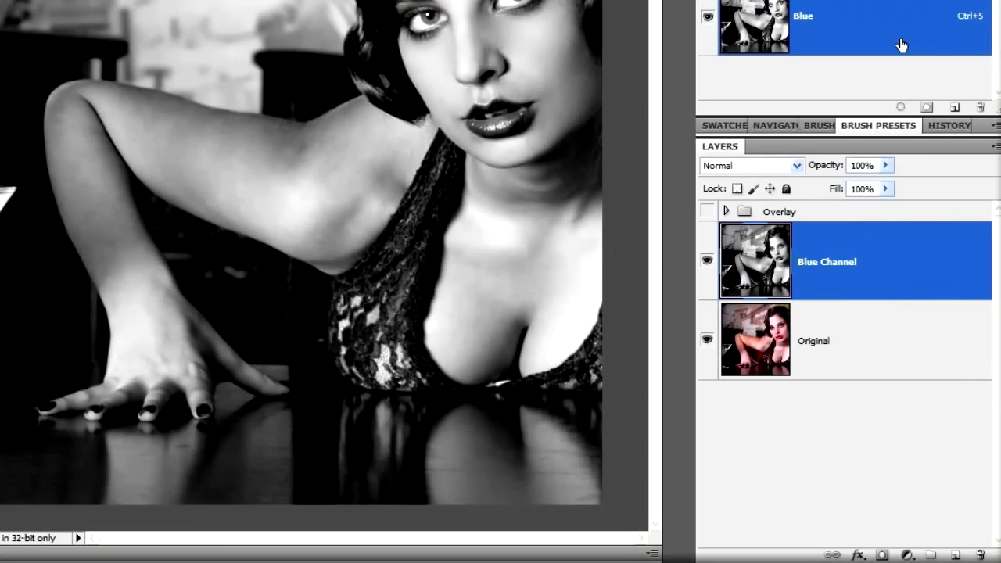
Step: Move Blue Channel below Original, then duplicate Original as a top layer named 's/h'
{"action": "left_click_drag", "start_coordinate": [872, 234], "coordinate": [862, 335]}
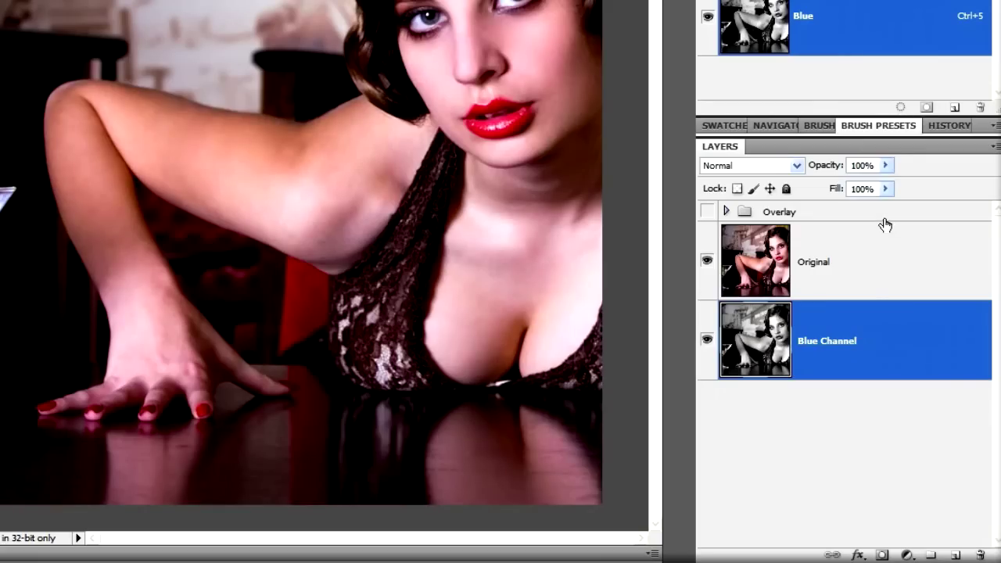
{"action": "left_click", "coordinate": [885, 225]}
{"action": "left_click", "coordinate": [860, 280]}
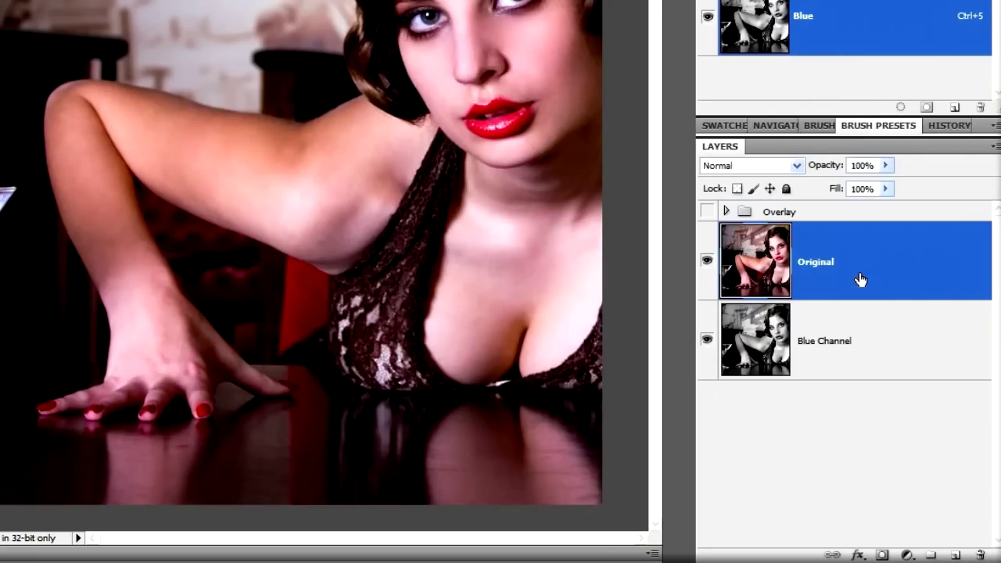
{"action": "left_click_drag", "start_coordinate": [859, 271], "coordinate": [956, 555]}
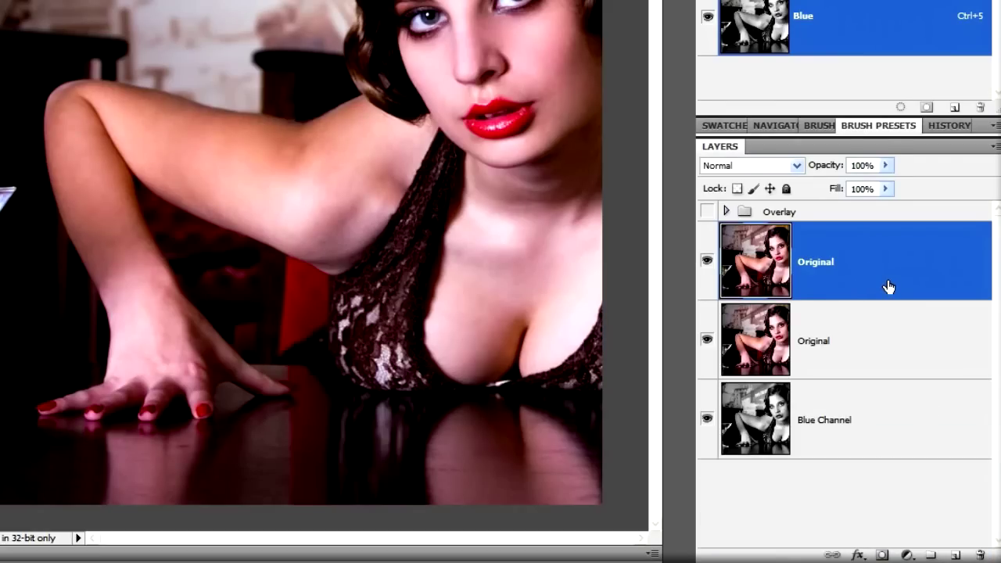
{"action": "double_click", "coordinate": [832, 262]}
{"action": "type", "text": "s/h"}
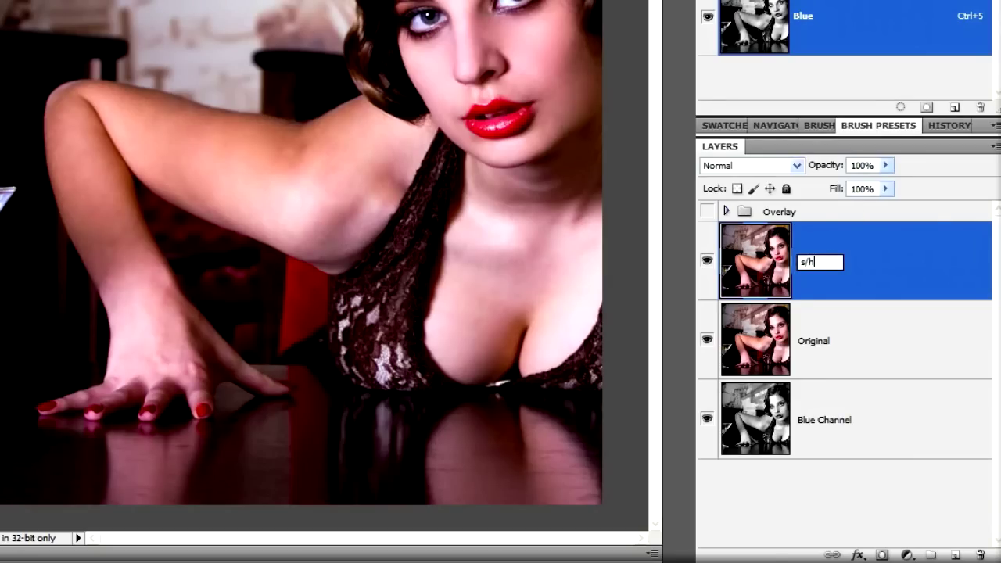
{"action": "key", "text": "Return"}
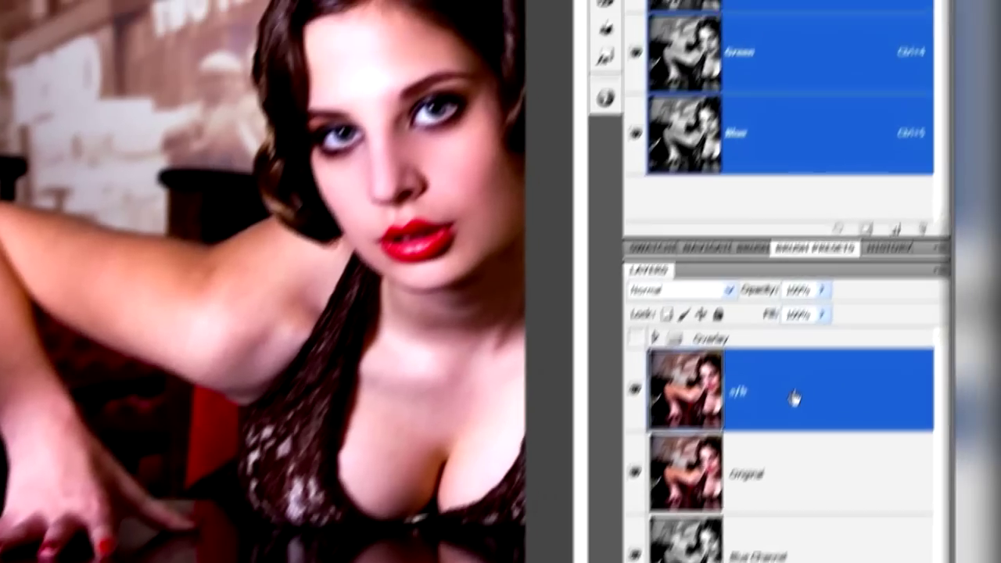
{"action": "right_click", "coordinate": [859, 264]}
{"action": "key", "text": "Escape"}
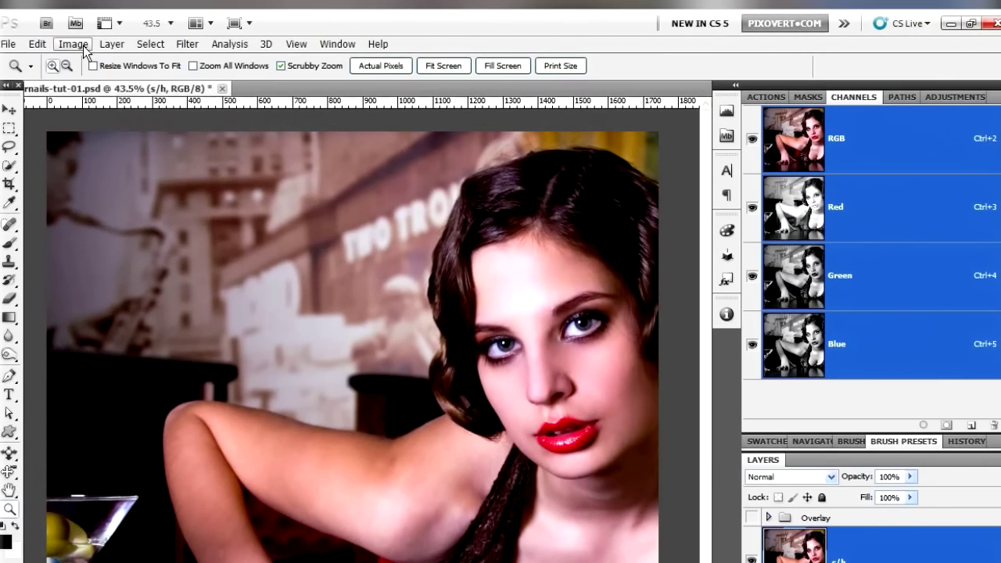
Step: Apply Shadows/Highlights to s/h with Amount 64 and Midtone Contrast -11, deleting the filter mask
{"action": "left_click", "coordinate": [174, 58]}
{"action": "mouse_move", "coordinate": [86, 82]}
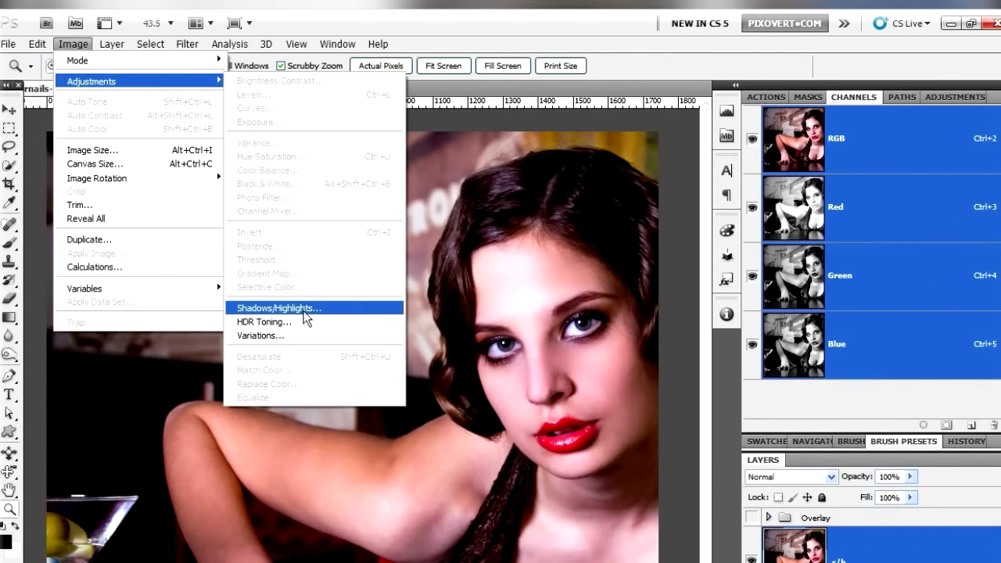
{"action": "left_click", "coordinate": [278, 308]}
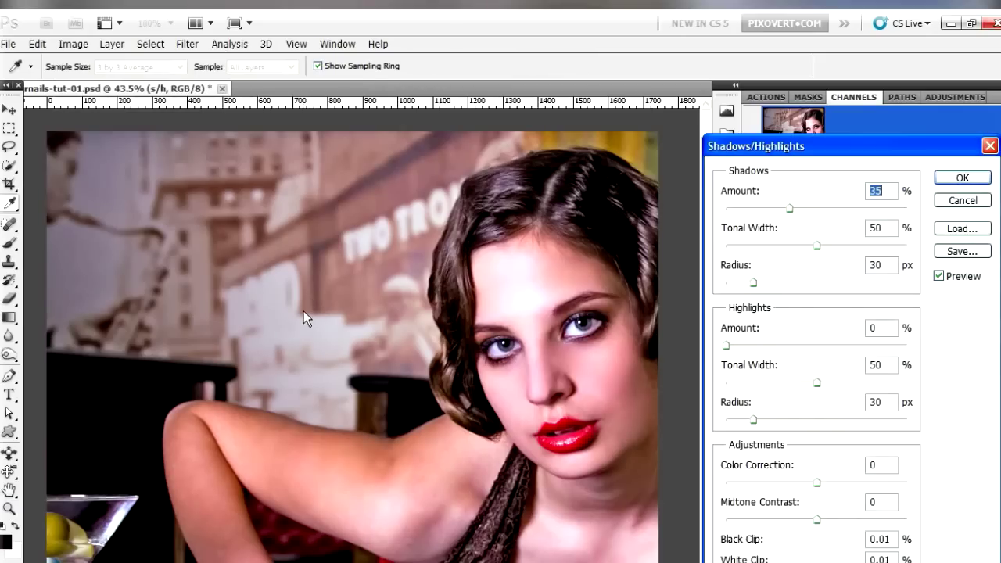
{"action": "left_click_drag", "start_coordinate": [790, 208], "coordinate": [841, 208]}
{"action": "mouse_move", "coordinate": [816, 519]}
{"action": "left_mouse_down"}
{"action": "mouse_move", "coordinate": [798, 520]}
{"action": "mouse_move", "coordinate": [826, 521]}
{"action": "left_mouse_up"}
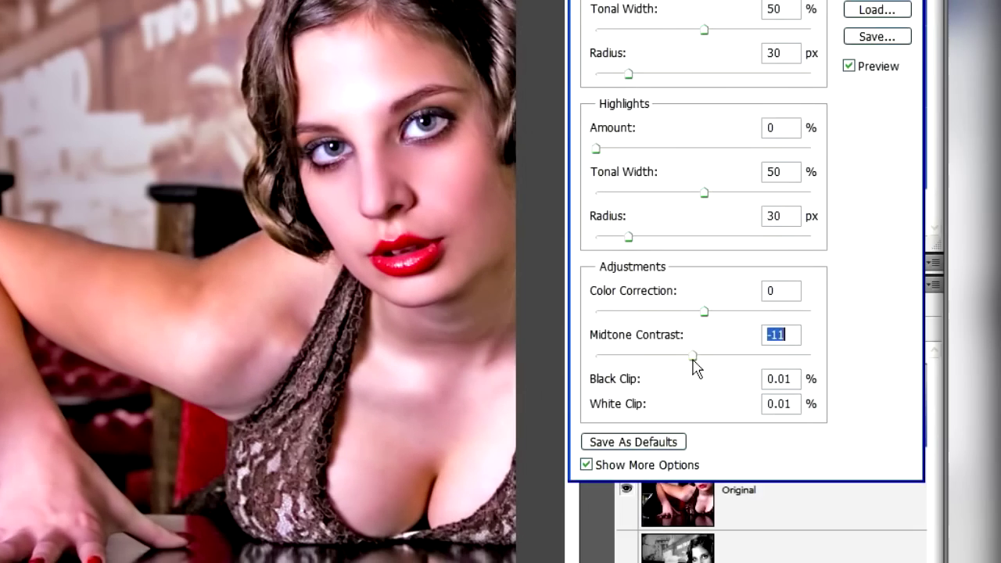
{"action": "type", "text": "-11"}
{"action": "key", "text": "Return"}
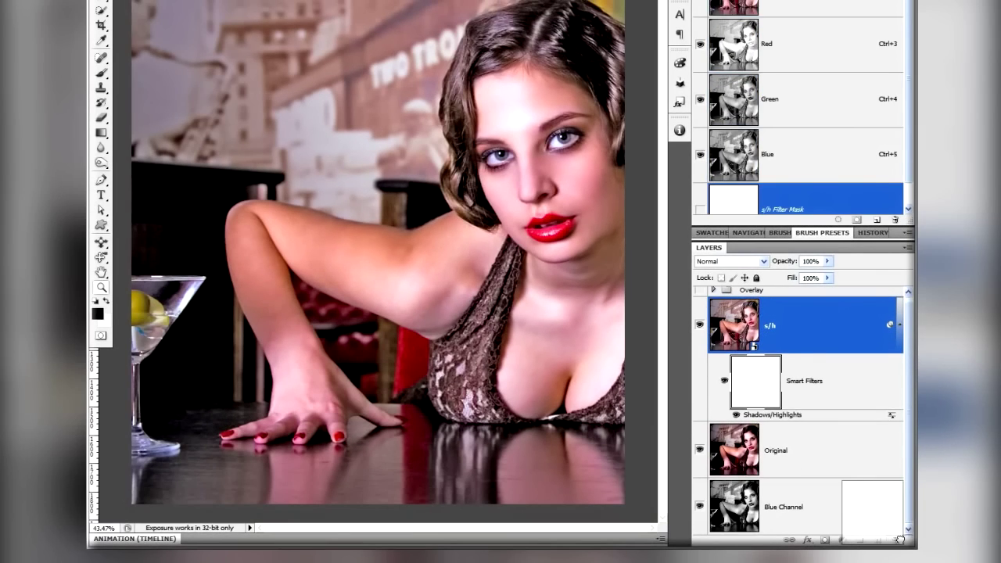
{"action": "left_click_drag", "start_coordinate": [899, 540], "coordinate": [897, 539]}
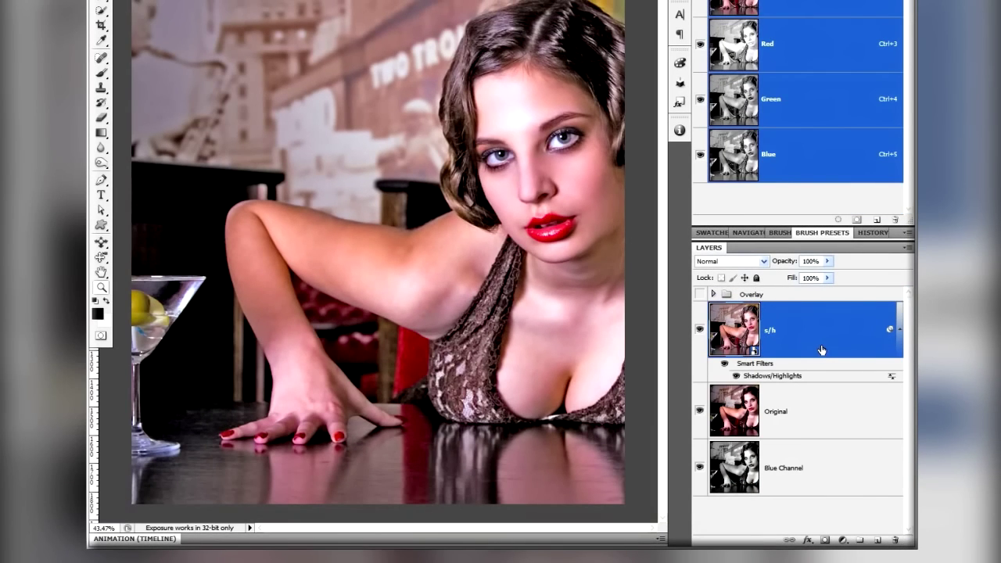
{"action": "left_click", "coordinate": [844, 540]}
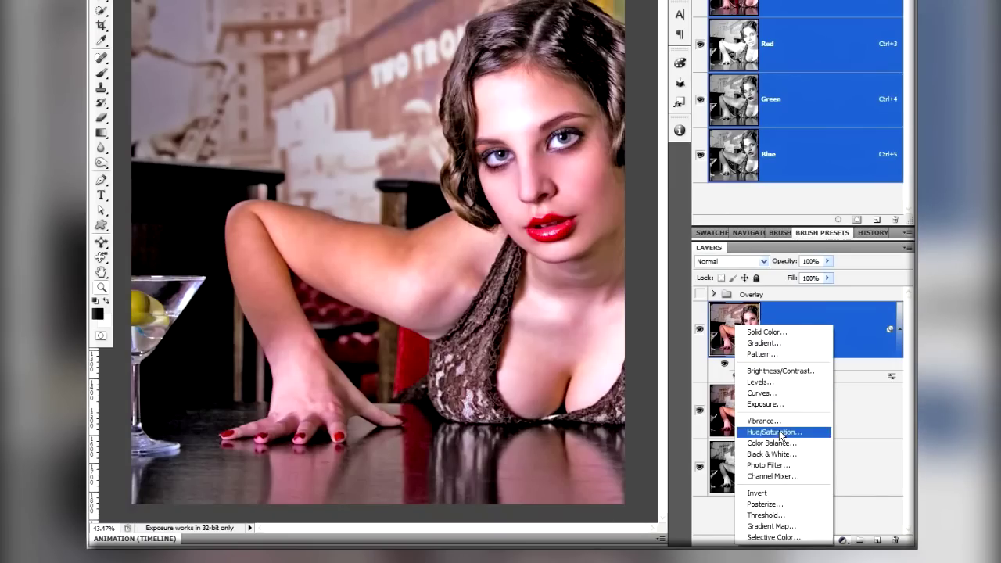
Step: Add Channel Mixer 1 with the Blue output set to Blue 65% and Constant 16%
{"action": "left_click", "coordinate": [773, 475]}
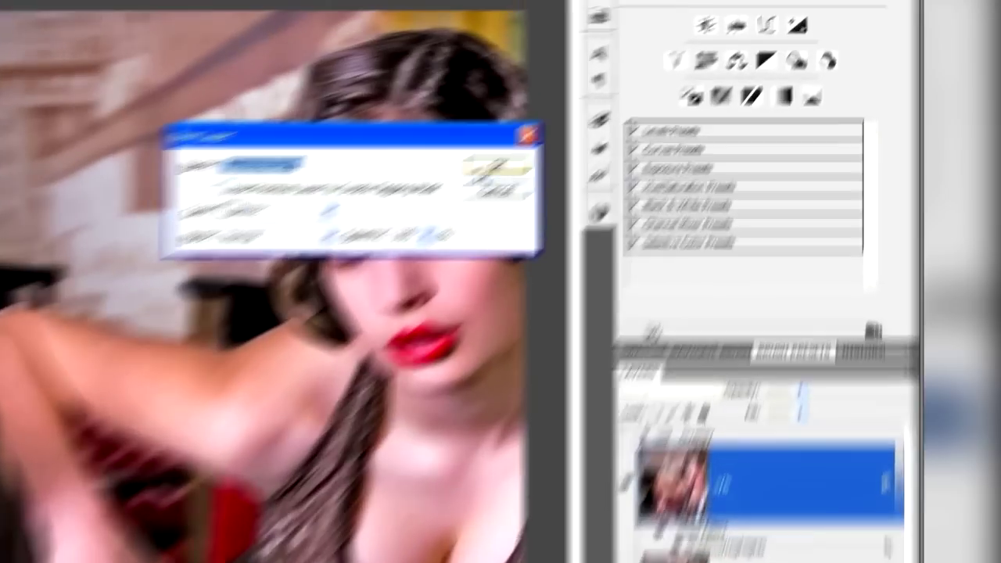
{"action": "left_click", "coordinate": [603, 95]}
{"action": "left_click", "coordinate": [818, 31]}
{"action": "left_click", "coordinate": [811, 75]}
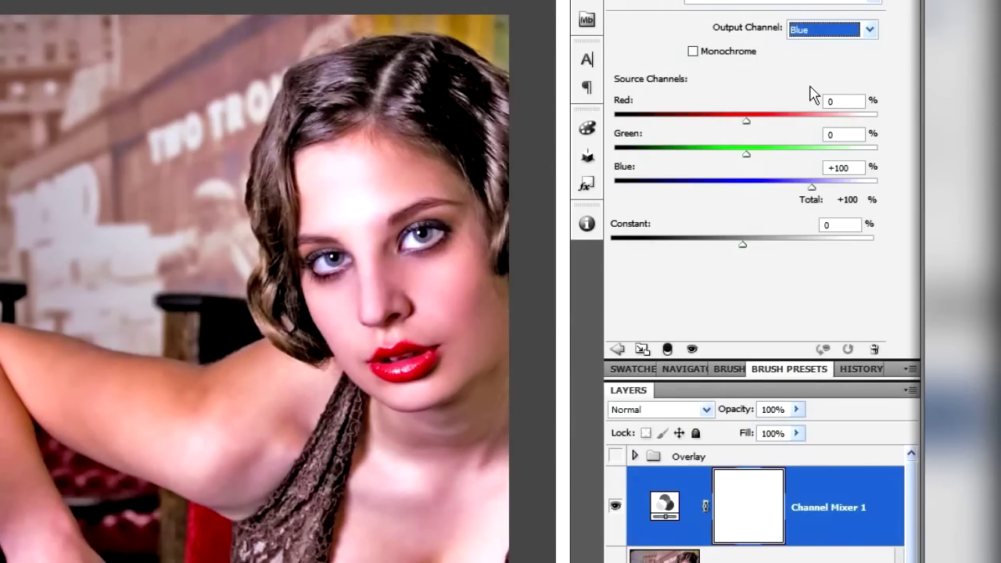
{"action": "double_click", "coordinate": [841, 168]}
{"action": "type", "text": "65"}
{"action": "double_click", "coordinate": [841, 226]}
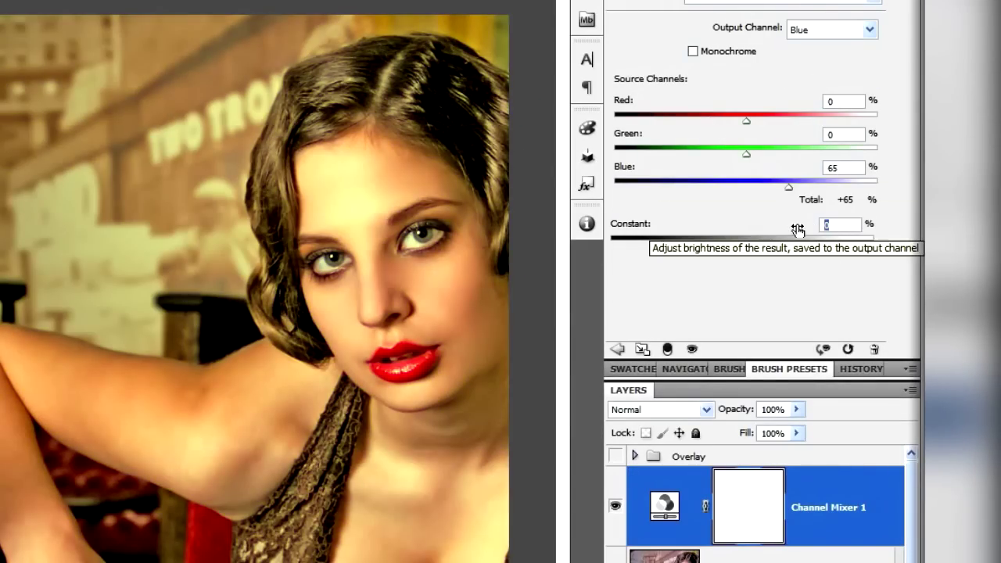
{"action": "type", "text": "16"}
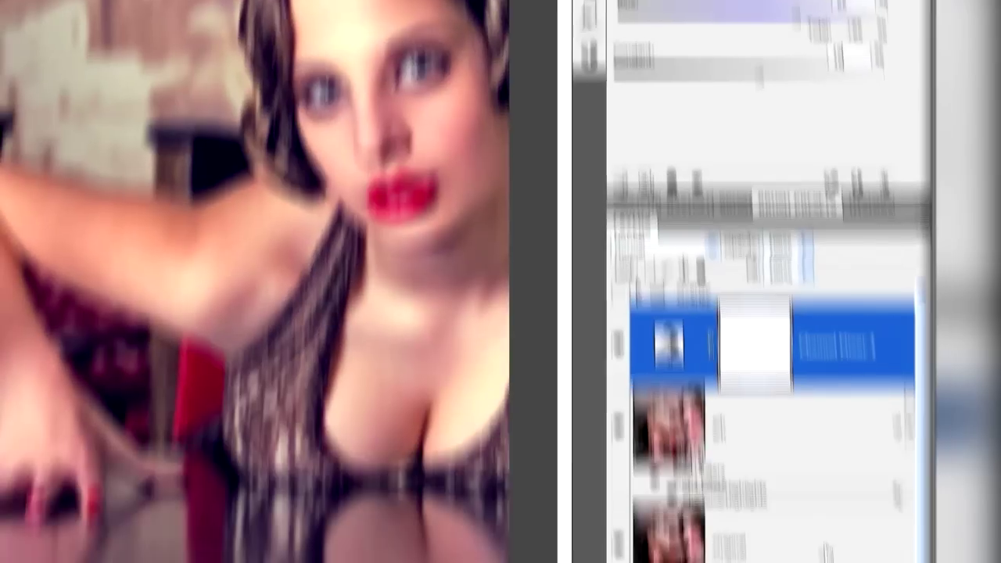
Step: Add a white Solid Color fill layer named 'lightener'
{"action": "left_click", "coordinate": [817, 525]}
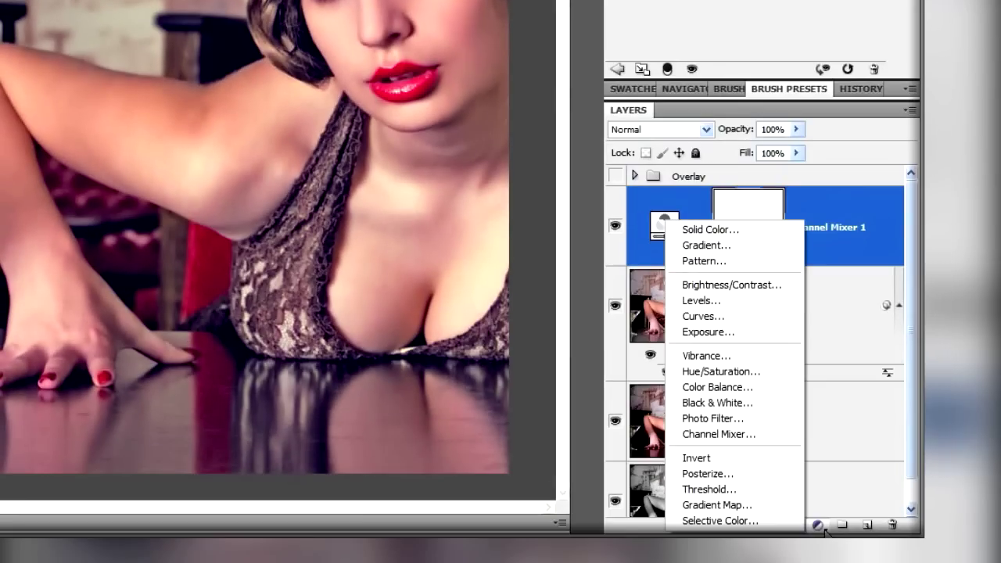
{"action": "left_click", "coordinate": [723, 225]}
{"action": "left_click_drag", "start_coordinate": [470, 113], "coordinate": [341, 108]}
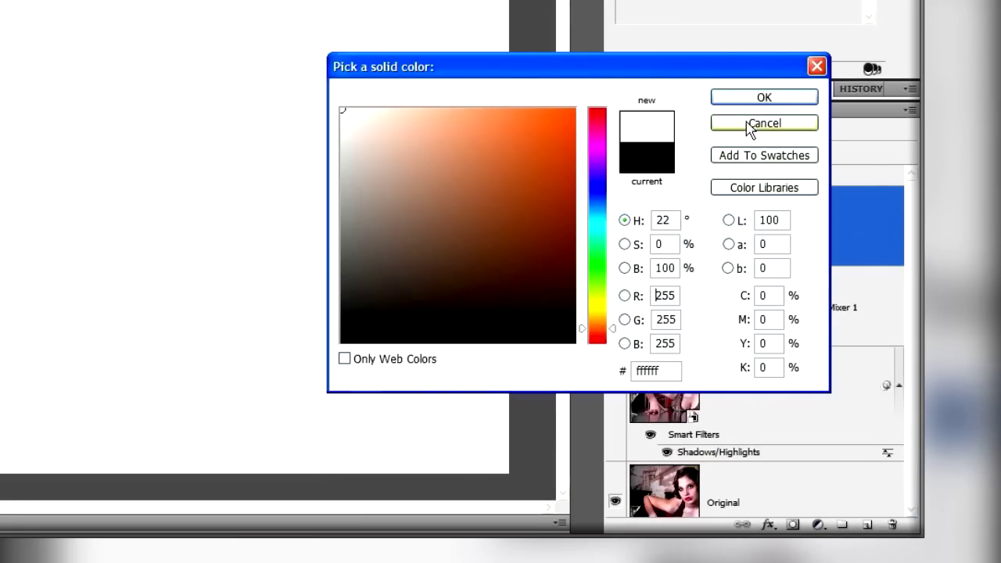
{"action": "left_click", "coordinate": [755, 101]}
{"action": "double_click", "coordinate": [749, 226]}
{"action": "type", "text": "light"}
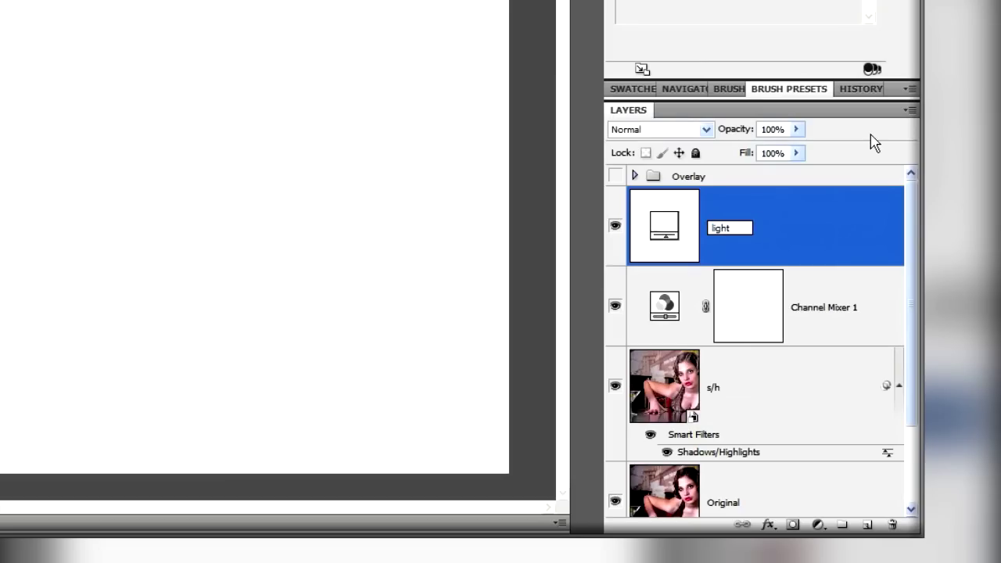
{"action": "type", "text": "ener"}
{"action": "key", "text": "Return"}
Step: Set lightener to Soft Light, add a white layer mask, and hide the other layers
{"action": "left_click", "coordinate": [684, 129]}
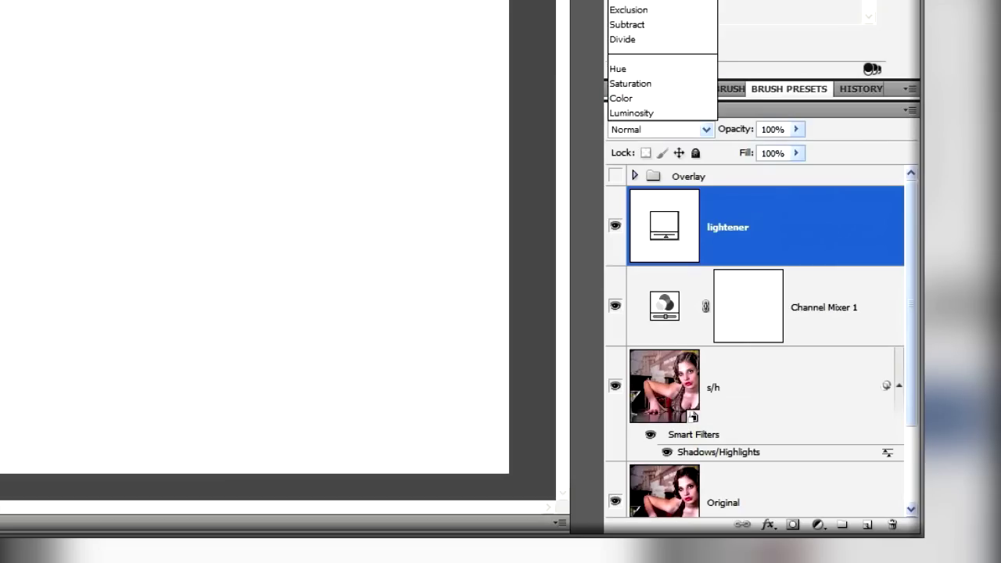
{"action": "left_click", "coordinate": [644, 50]}
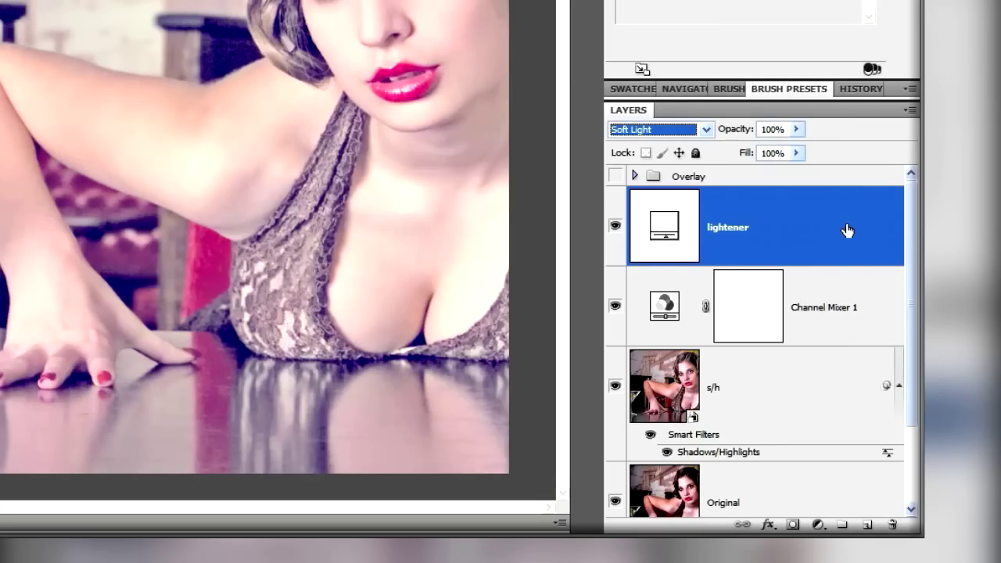
{"action": "left_click", "coordinate": [794, 525]}
{"action": "left_click_drag", "start_coordinate": [615, 227], "coordinate": [610, 441]}
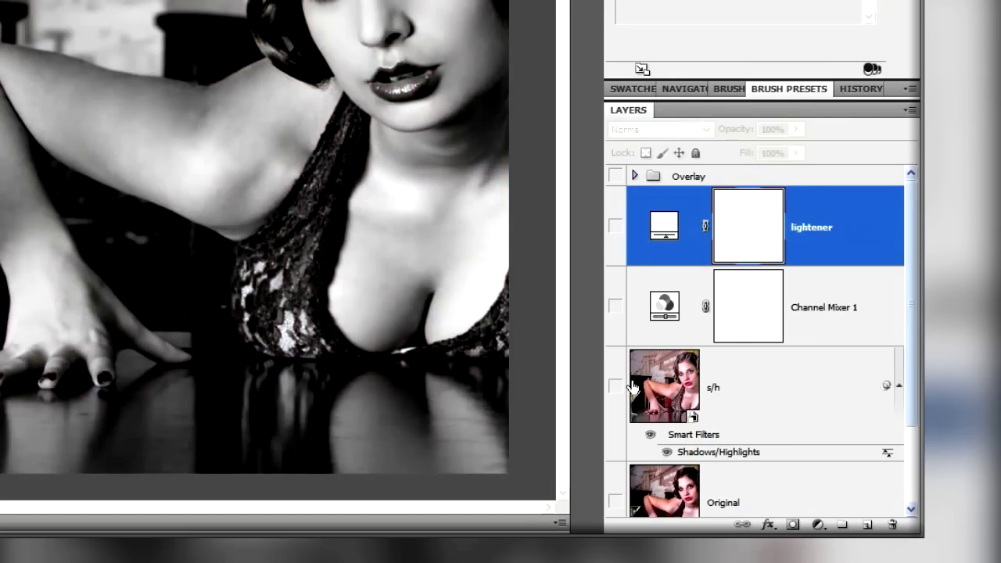
Step: Show lightener and fill its mask via Apply Image using the merged image in Multiply at 100%
{"action": "left_click", "coordinate": [616, 226]}
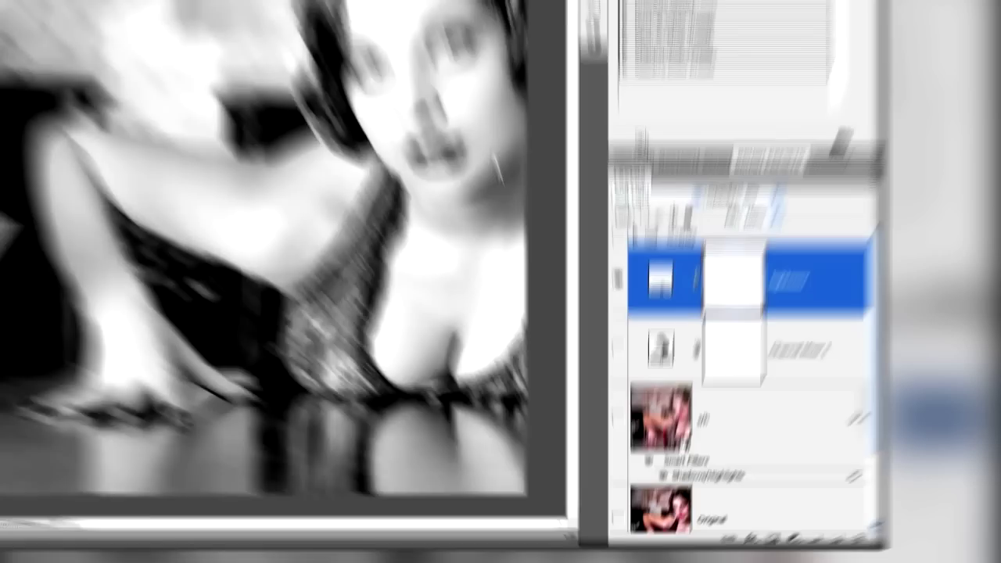
{"action": "left_click", "coordinate": [134, 7]}
{"action": "left_click", "coordinate": [157, 165]}
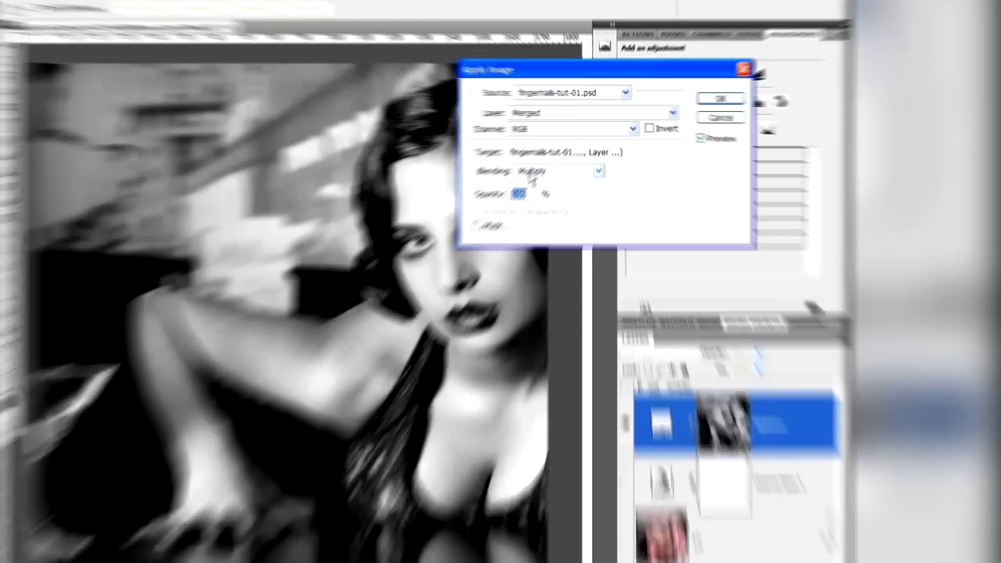
{"action": "left_click", "coordinate": [720, 98]}
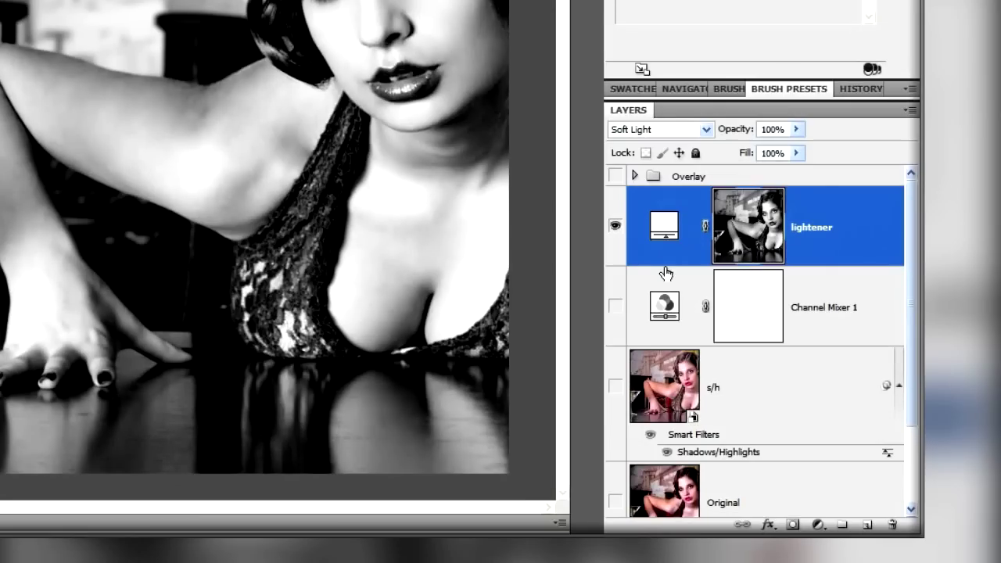
Step: Make Channel Mixer 1, s/h and Original visible again
{"action": "left_click", "coordinate": [615, 306]}
{"action": "left_click", "coordinate": [615, 385]}
{"action": "scroll", "coordinate": [615, 406], "scroll_direction": "down", "scroll_amount": 3}
{"action": "left_click", "coordinate": [615, 398]}
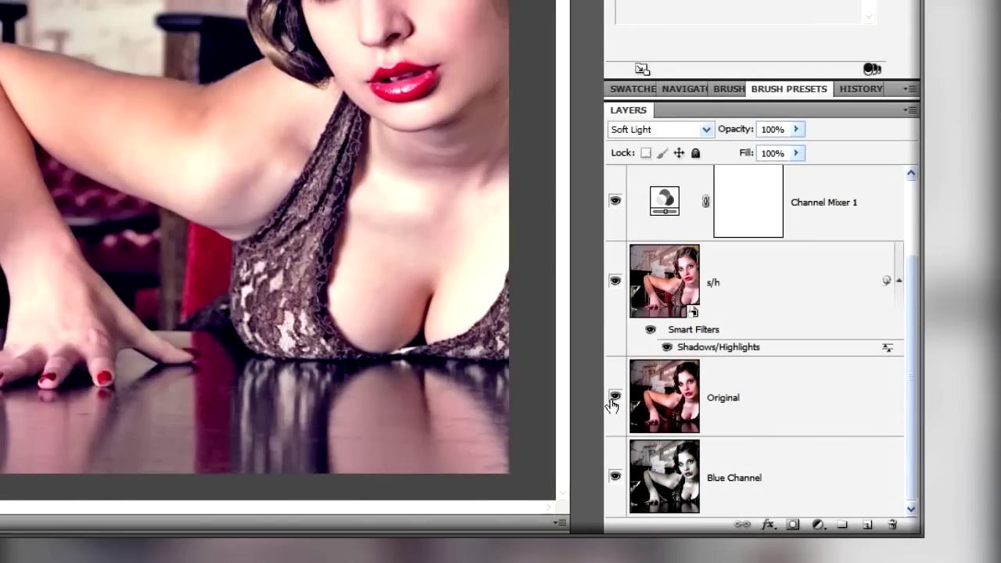
{"action": "scroll", "coordinate": [827, 190], "scroll_direction": "up", "scroll_amount": 3}
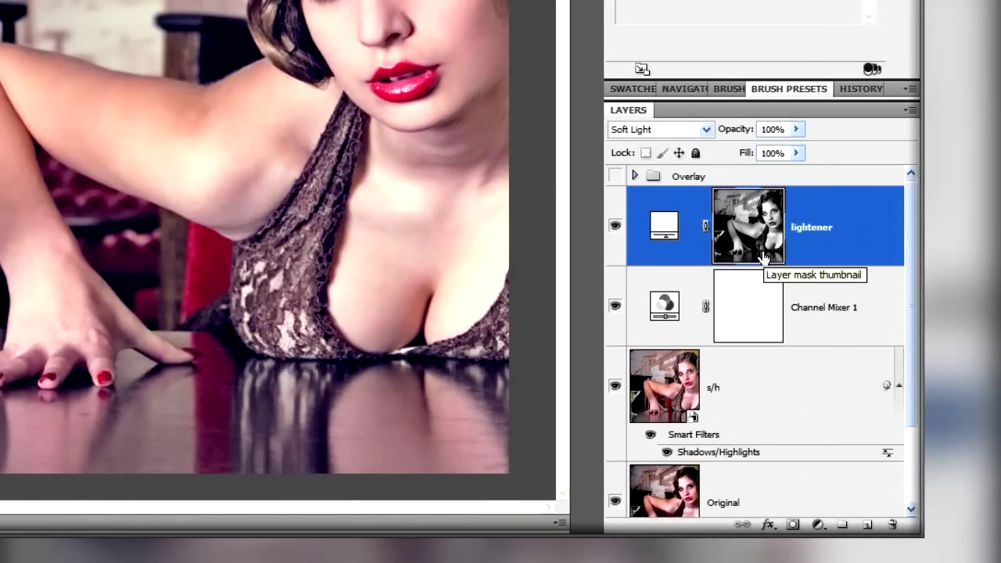
Step: Split lightener's Underlying Layer black blend slider to feather the range to 0/229
{"action": "double_click", "coordinate": [867, 256]}
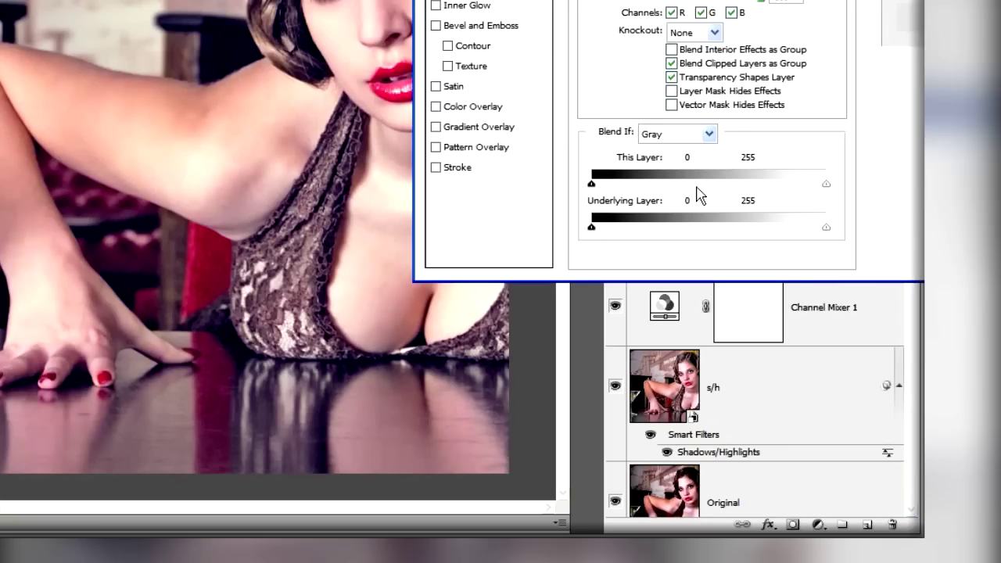
{"action": "left_click_drag", "start_coordinate": [594, 226], "coordinate": [801, 234]}
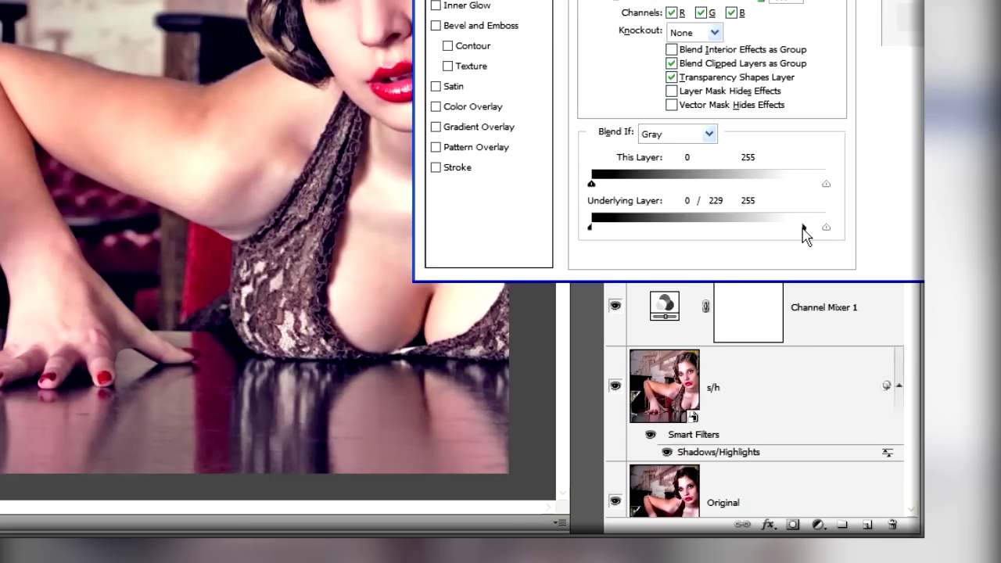
{"action": "key", "text": "Return"}
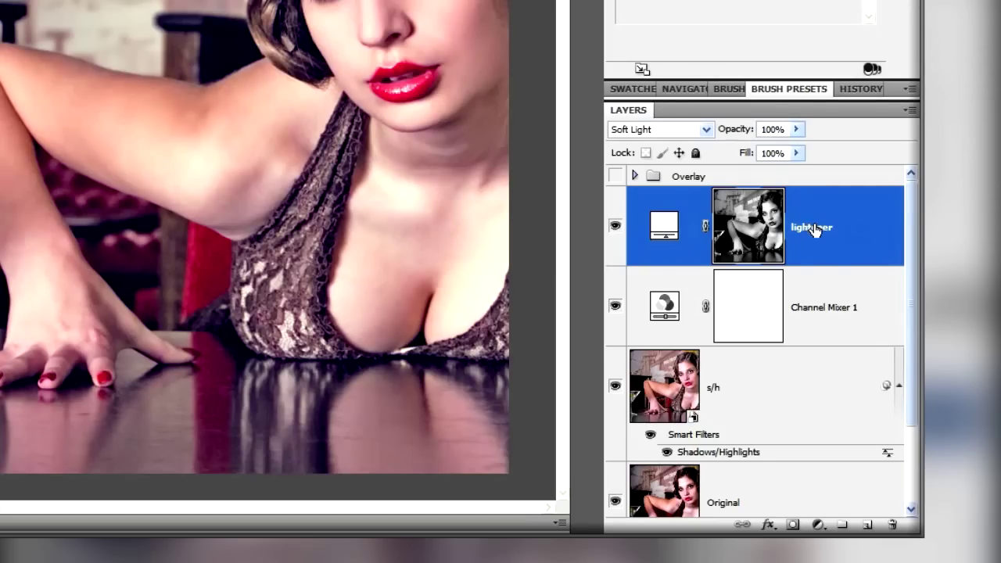
Step: Compare Original alone against the full stack, then stamp all visible layers into Layer 1
{"action": "scroll", "coordinate": [810, 228], "scroll_direction": "down", "scroll_amount": 2}
{"action": "left_click", "coordinate": [615, 439], "text": "alt"}
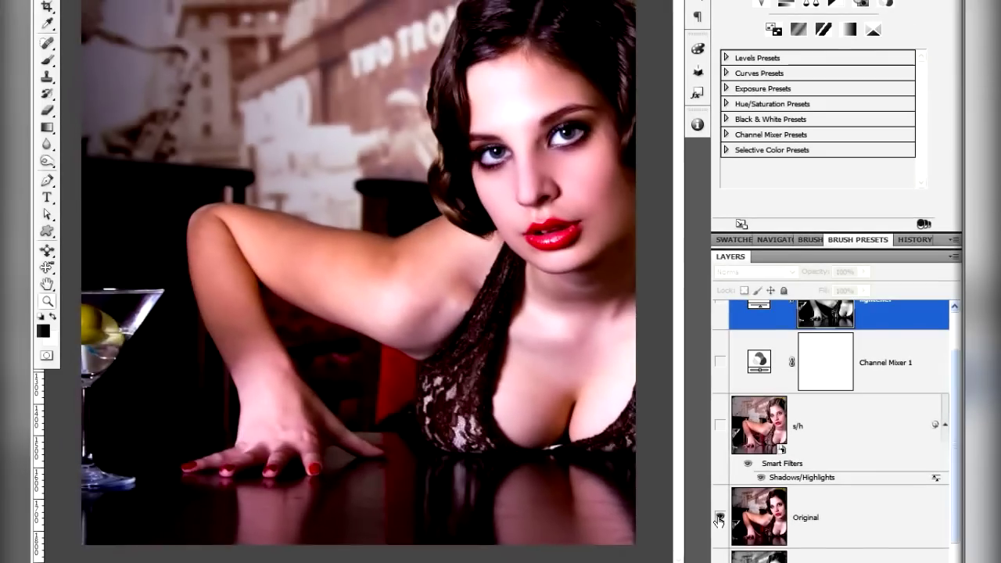
{"action": "left_click", "coordinate": [615, 439], "text": "alt"}
{"action": "left_click", "coordinate": [615, 439], "text": "alt"}
{"action": "left_click", "coordinate": [718, 520], "text": "alt"}
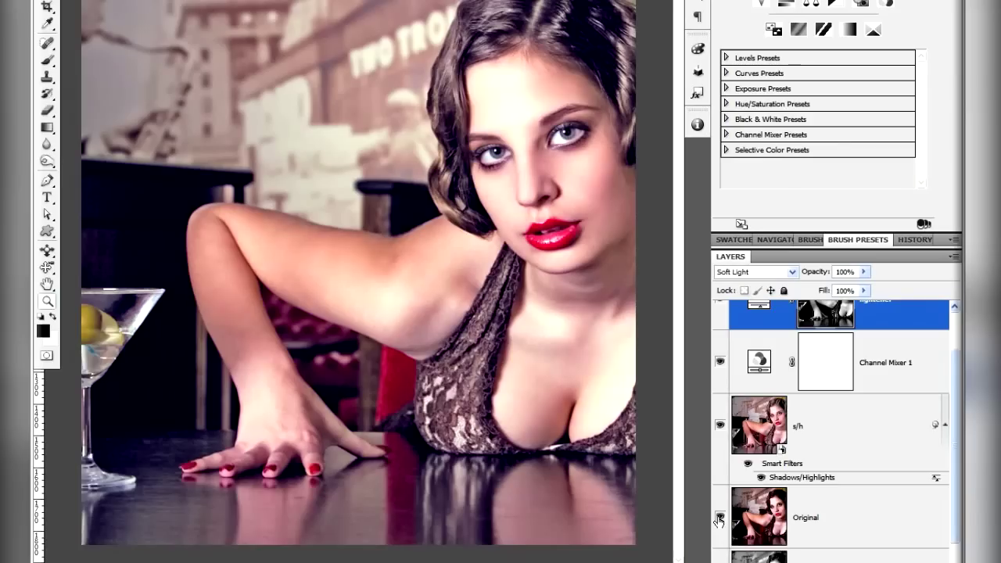
{"action": "scroll", "coordinate": [860, 391], "scroll_direction": "up", "scroll_amount": 1}
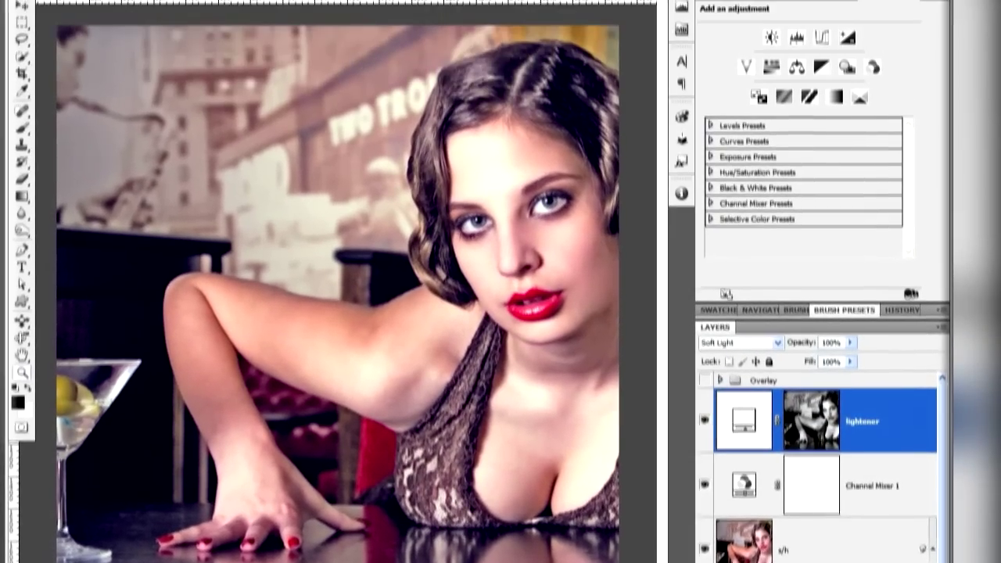
{"action": "key", "text": "ctrl+alt+shift+e"}
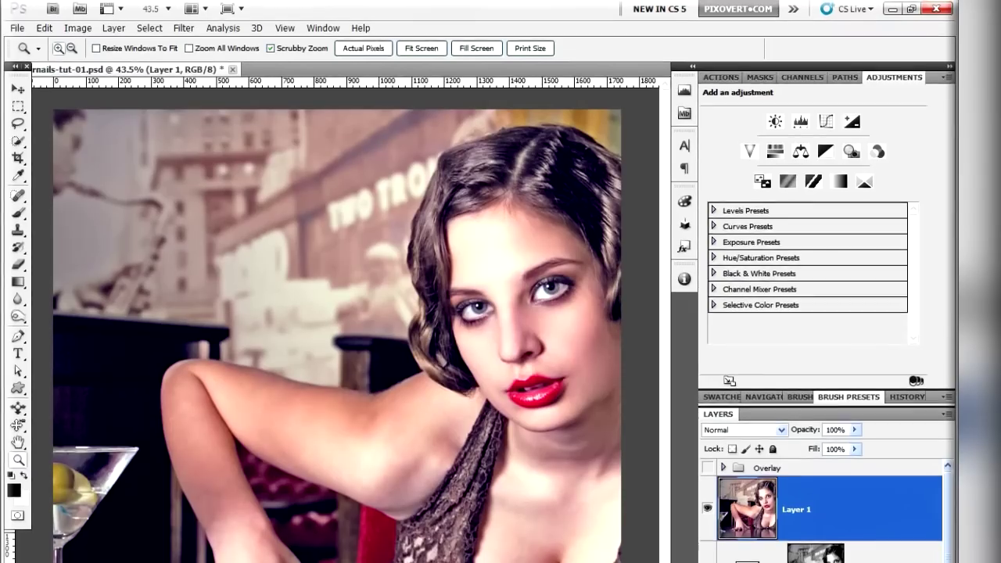
Step: Apply a 2.4-pixel High Pass filter to Layer 1 and set its blend mode to Overlay
{"action": "left_click", "coordinate": [183, 28]}
{"action": "mouse_move", "coordinate": [235, 292]}
{"action": "left_click", "coordinate": [360, 305]}
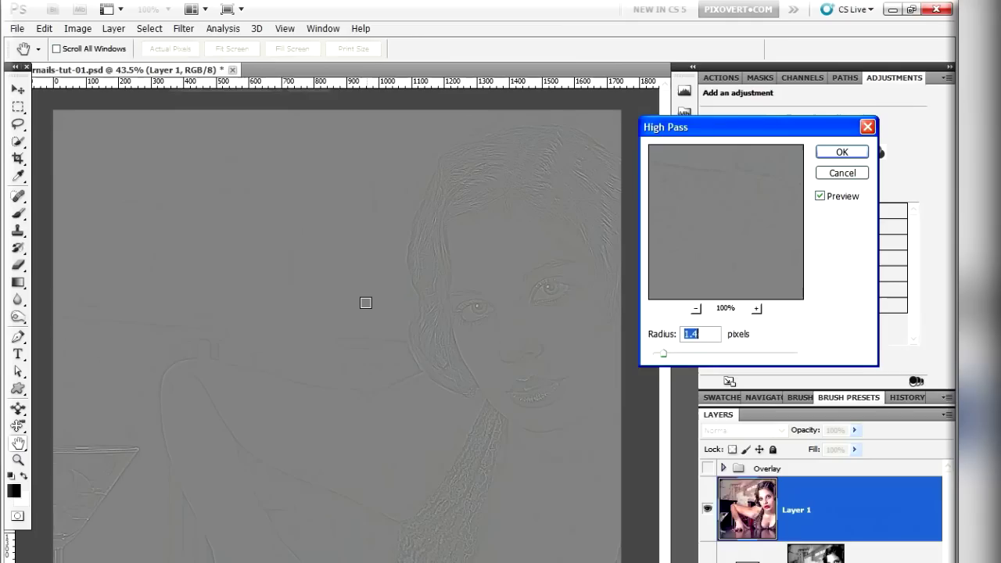
{"action": "left_click_drag", "start_coordinate": [666, 360], "coordinate": [677, 358]}
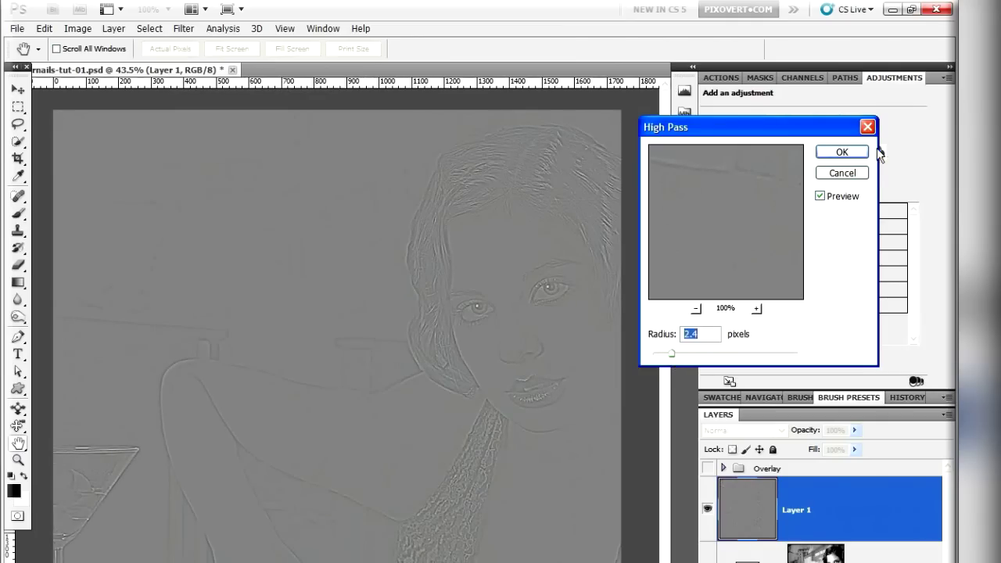
{"action": "left_click", "coordinate": [841, 152]}
{"action": "key", "text": "z"}
{"action": "left_click", "coordinate": [743, 430]}
{"action": "left_click", "coordinate": [719, 227]}
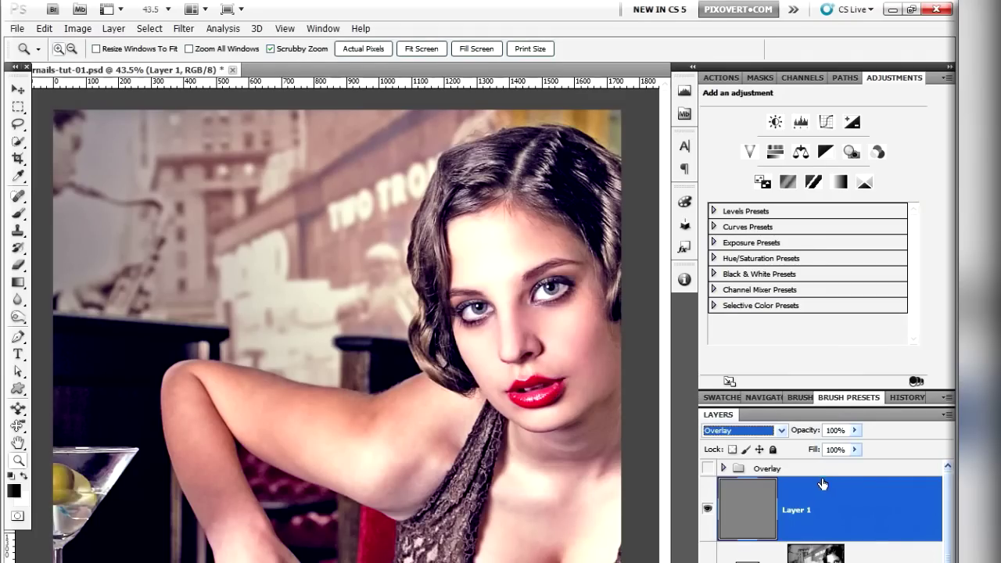
Step: Add Channel Mixer 2 with Blue output, enter initial Blue and Constant values, and show the histogram
{"action": "left_click", "coordinate": [879, 152]}
{"action": "left_click", "coordinate": [878, 126]}
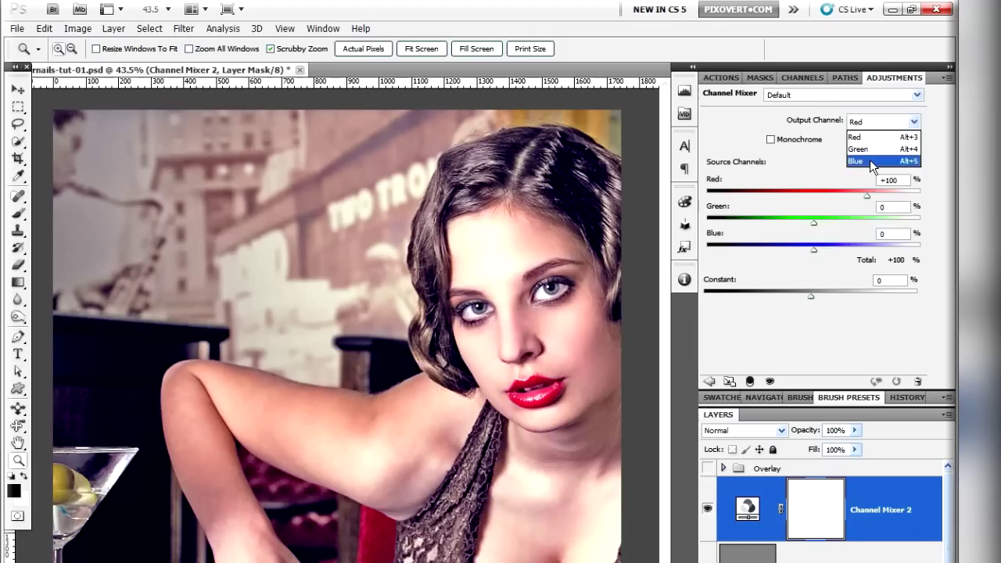
{"action": "left_click", "coordinate": [869, 161]}
{"action": "left_click_drag", "start_coordinate": [904, 232], "coordinate": [850, 235]}
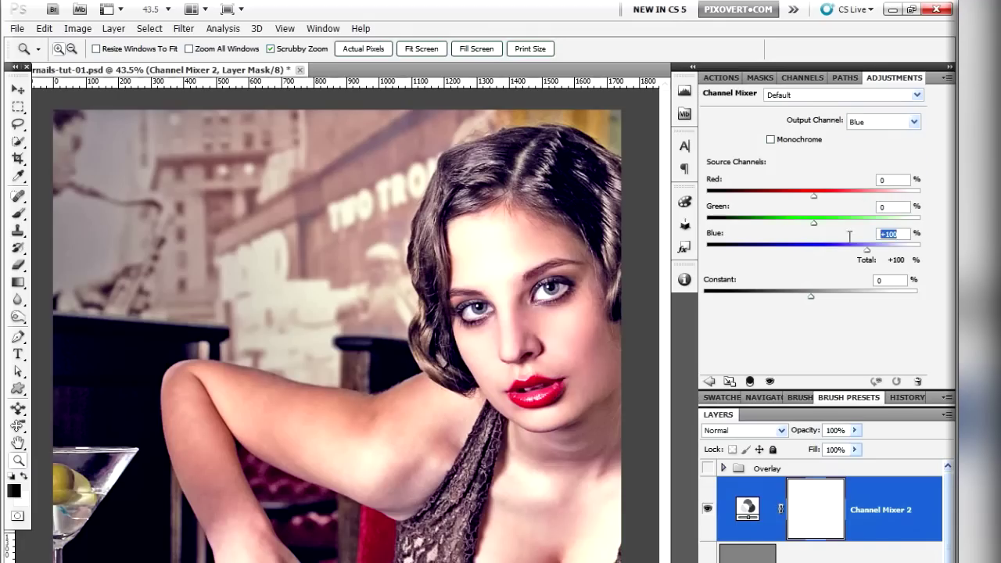
{"action": "type", "text": "150"}
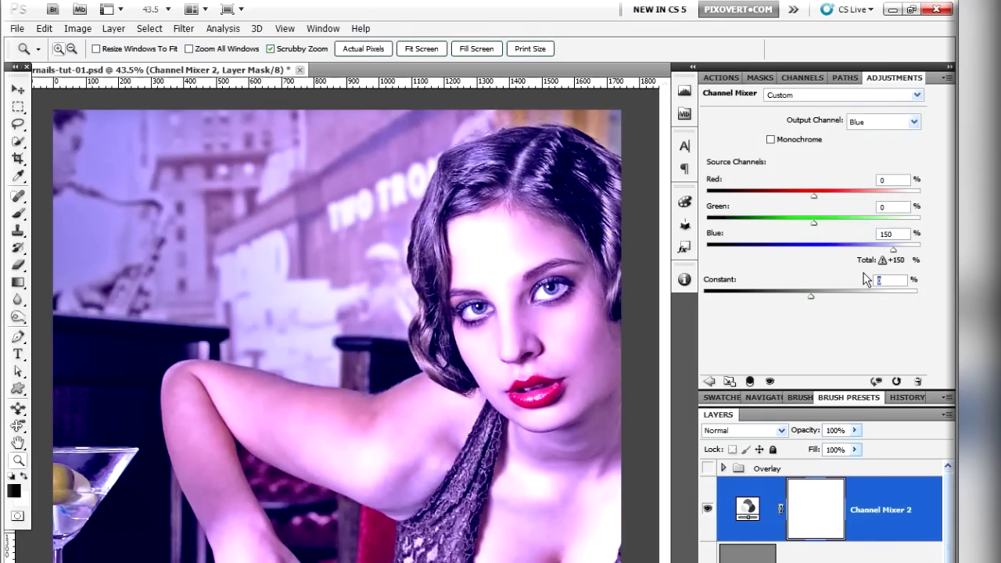
{"action": "type", "text": "-20"}
{"action": "left_click", "coordinate": [685, 91]}
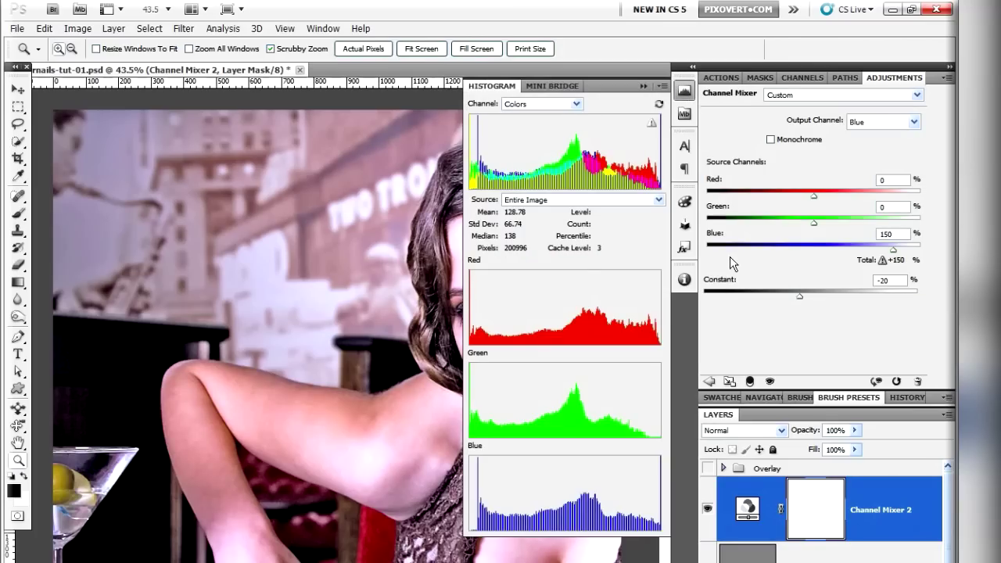
Step: Fine-tune the Blue output to Blue +125 and Constant -20, then collapse the Histogram panel
{"action": "left_click_drag", "start_coordinate": [797, 297], "coordinate": [797, 297]}
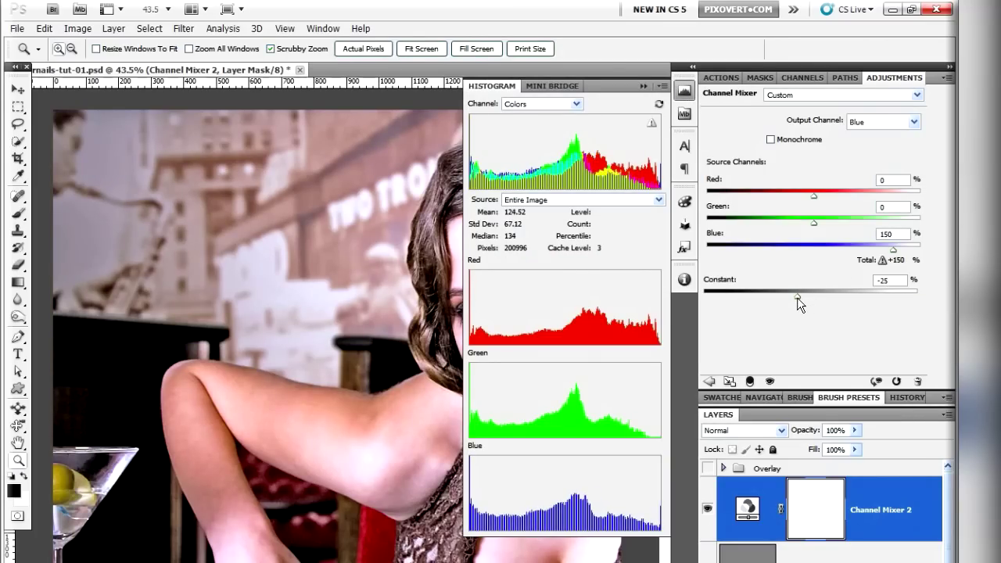
{"action": "key", "text": "Down"}
{"action": "key", "text": "Down"}
{"action": "key", "text": "Down"}
{"action": "key", "text": "Down"}
{"action": "key", "text": "Down"}
{"action": "key", "text": "Down"}
{"action": "key", "text": "Down"}
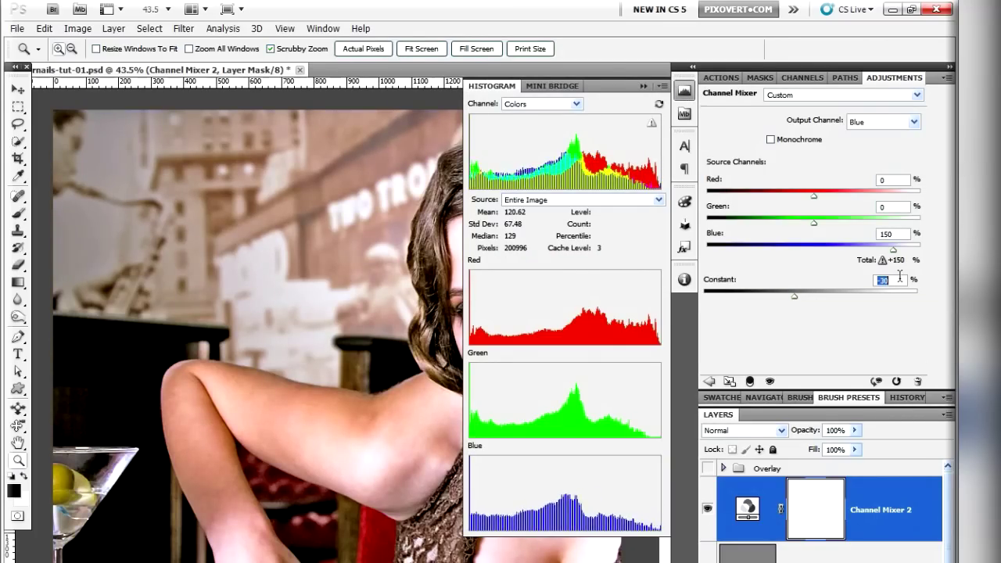
{"action": "key", "text": "shift+Tab"}
{"action": "key", "text": "Up"}
{"action": "key", "text": "Up"}
{"action": "key", "text": "Up"}
{"action": "key", "text": "Up"}
{"action": "key", "text": "Up"}
{"action": "key", "text": "Up"}
{"action": "key", "text": "Up"}
{"action": "key", "text": "Up"}
{"action": "key", "text": "Up"}
{"action": "key", "text": "Up"}
{"action": "key", "text": "Up"}
{"action": "key", "text": "Up"}
{"action": "key", "text": "Up"}
{"action": "key", "text": "Up"}
{"action": "key", "text": "Up"}
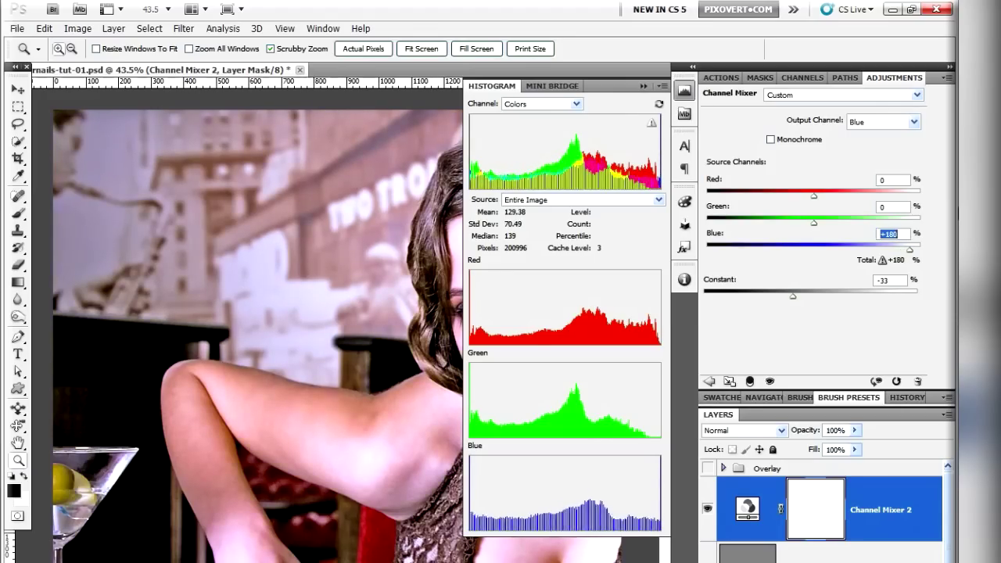
{"action": "key", "text": "shift+Down"}
{"action": "key", "text": "shift+Down"}
{"action": "key", "text": "shift+Down"}
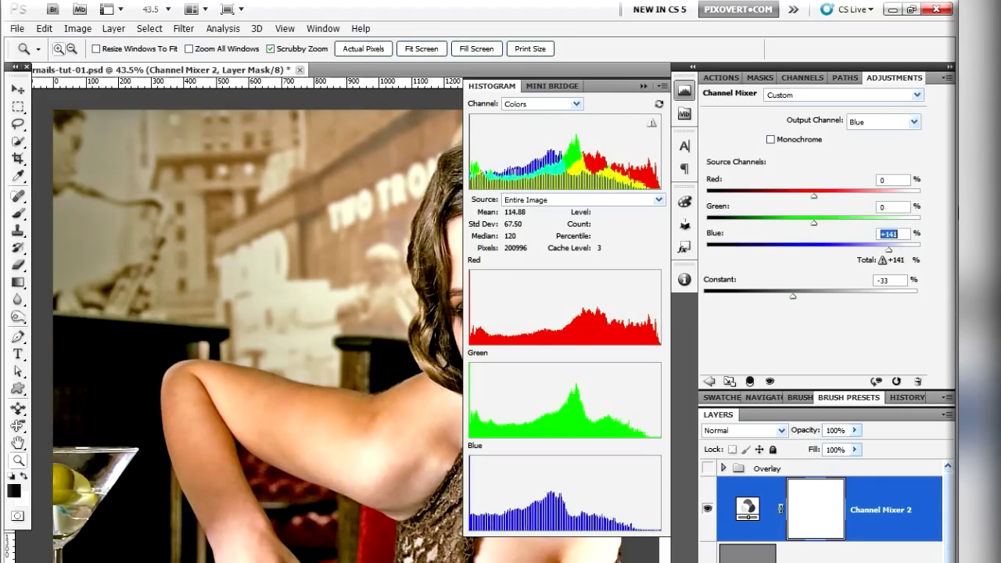
{"action": "key", "text": "Tab"}
{"action": "key", "text": "Up"}
{"action": "key", "text": "Up"}
{"action": "key", "text": "Up"}
{"action": "key", "text": "Up"}
{"action": "key", "text": "Up"}
{"action": "key", "text": "Down"}
{"action": "key", "text": "Down"}
{"action": "key", "text": "Down"}
{"action": "key", "text": "Down"}
{"action": "key", "text": "Down"}
{"action": "key", "text": "Down"}
{"action": "key", "text": "Down"}
{"action": "key", "text": "Down"}
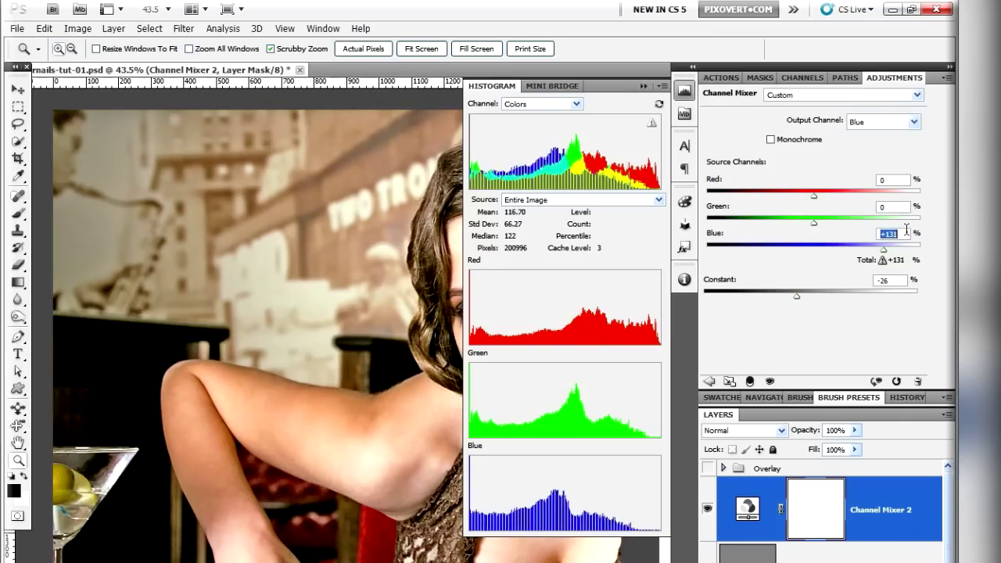
{"action": "key", "text": "Tab"}
{"action": "key", "text": "Up"}
{"action": "key", "text": "Up"}
{"action": "key", "text": "Up"}
{"action": "key", "text": "Up"}
{"action": "key", "text": "Up"}
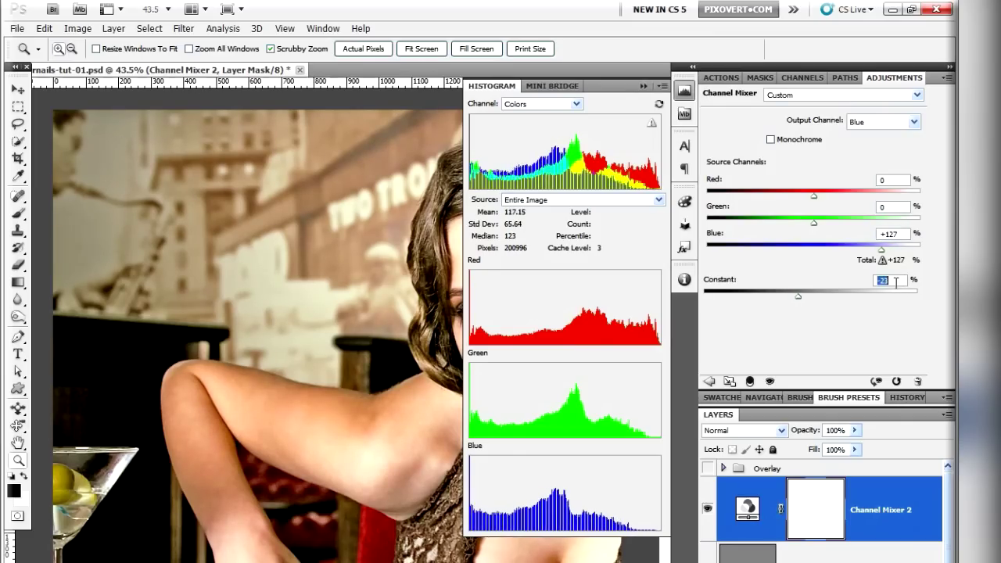
{"action": "key", "text": "Up"}
{"action": "left_click", "coordinate": [898, 234]}
{"action": "key", "text": "Down"}
{"action": "key", "text": "Down"}
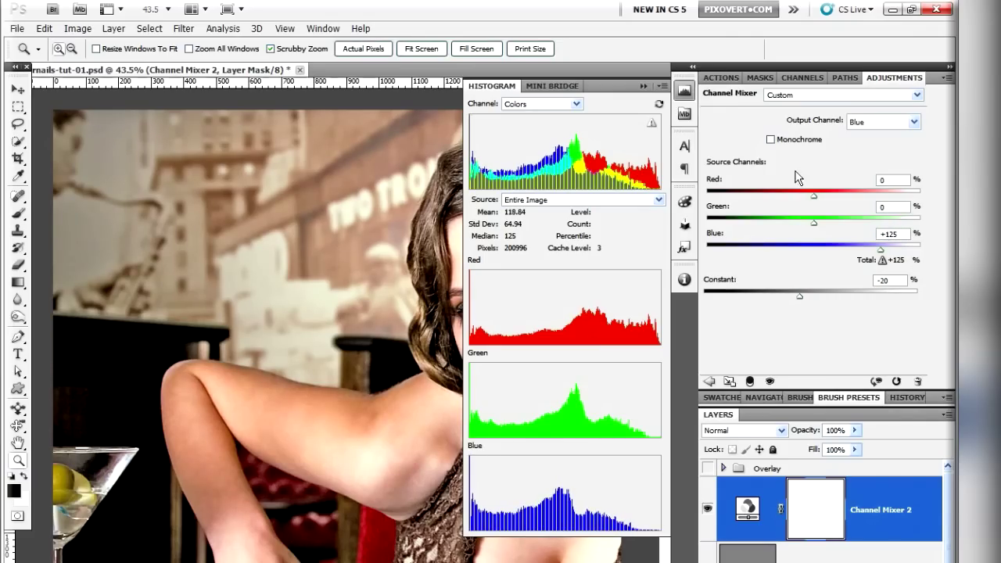
{"action": "left_click", "coordinate": [685, 90]}
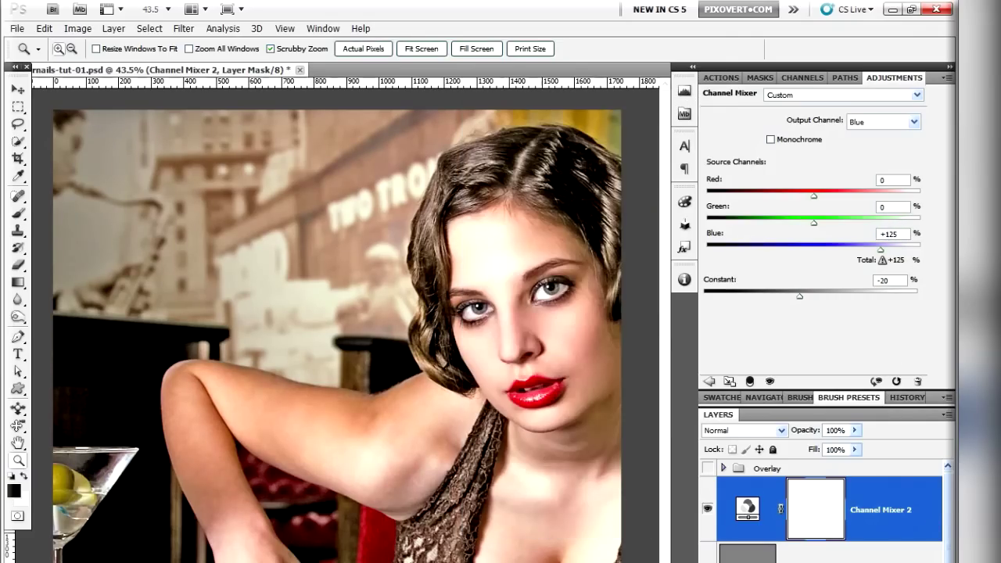
{"action": "left_click", "coordinate": [871, 525]}
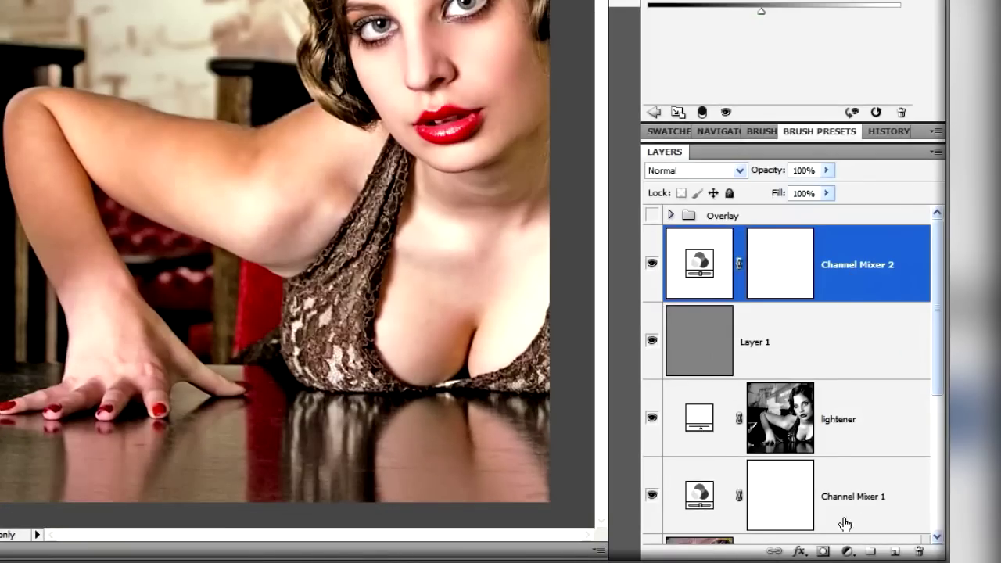
Step: Add a Black & White adjustment layer at 50% opacity and make the Original layer visible
{"action": "left_click", "coordinate": [847, 552]}
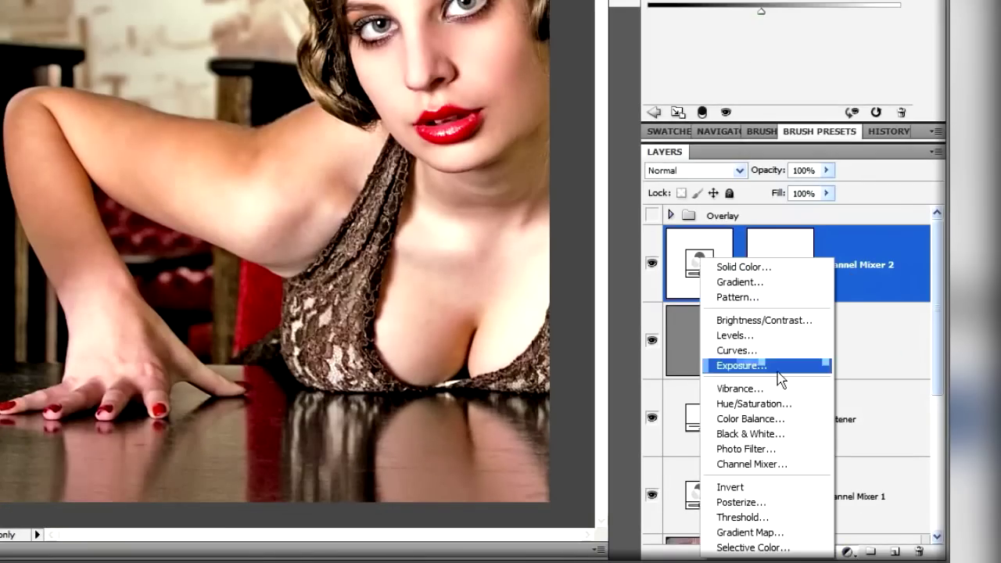
{"action": "left_click", "coordinate": [775, 434]}
{"action": "left_click", "coordinate": [762, 172]}
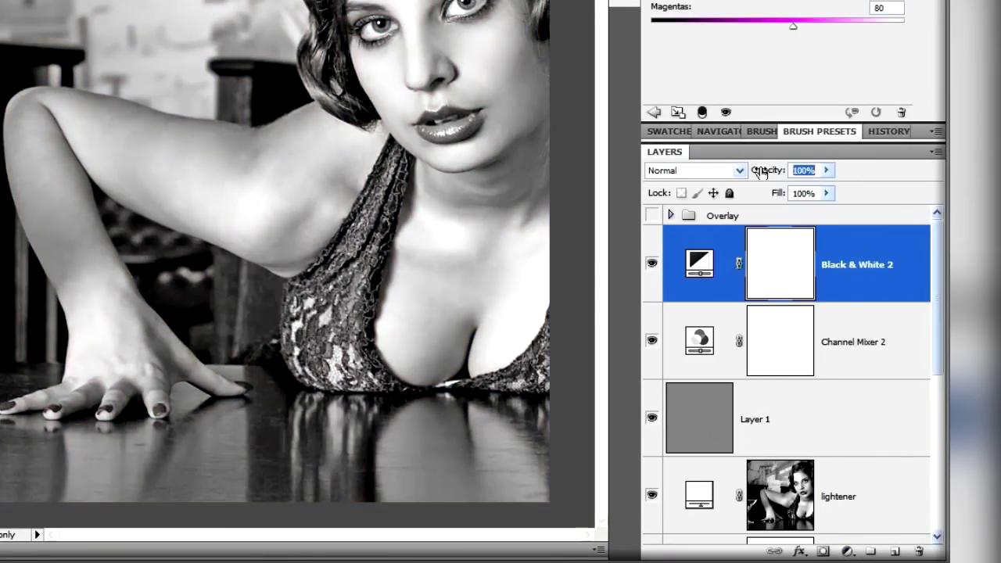
{"action": "type", "text": "50"}
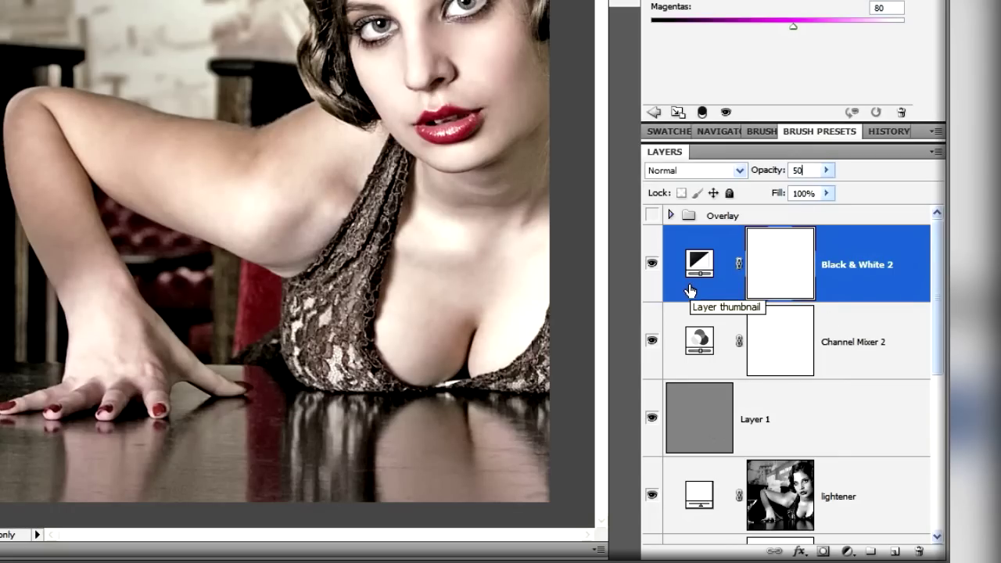
{"action": "scroll", "coordinate": [774, 352], "scroll_direction": "down", "scroll_amount": 8}
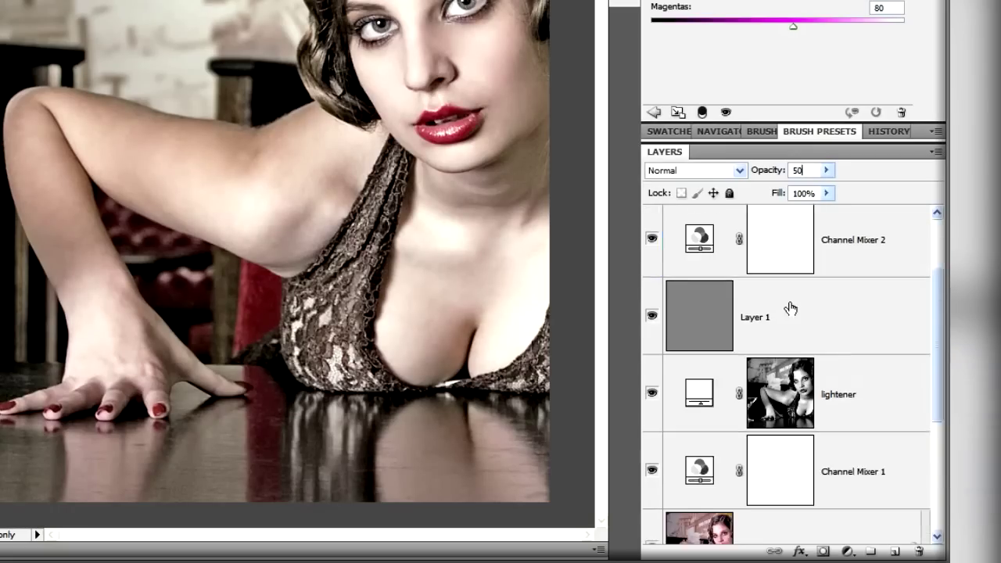
{"action": "left_click", "coordinate": [652, 428]}
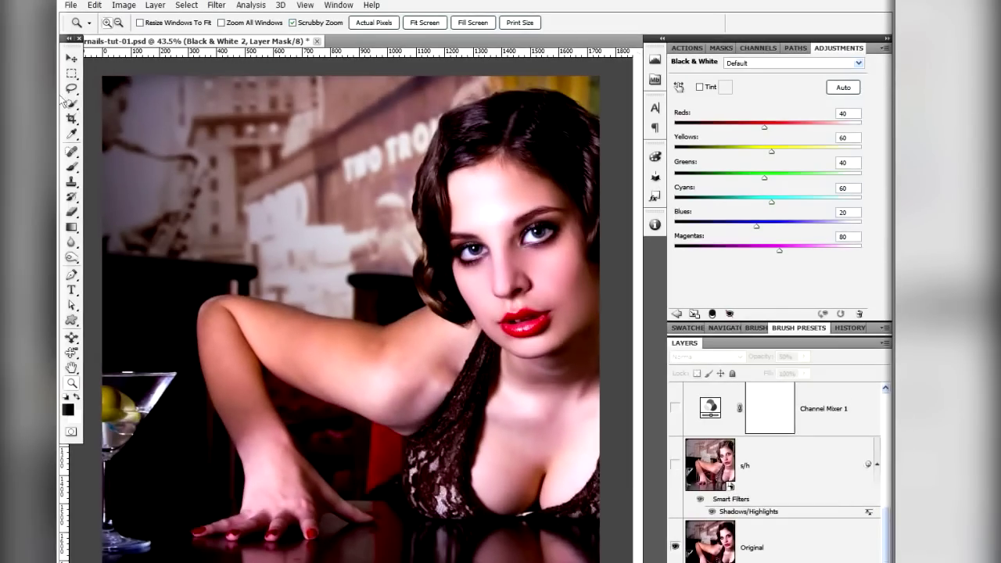
Step: Quick-select the woman's hair, face and arm, subtracting the lower-left area and the gap under her arm
{"action": "left_click", "coordinate": [71, 103]}
{"action": "mouse_move", "coordinate": [559, 161]}
{"action": "left_mouse_down"}
{"action": "mouse_move", "coordinate": [548, 301]}
{"action": "mouse_move", "coordinate": [537, 160]}
{"action": "mouse_move", "coordinate": [487, 152]}
{"action": "mouse_move", "coordinate": [463, 271]}
{"action": "mouse_move", "coordinate": [488, 356]}
{"action": "mouse_move", "coordinate": [387, 377]}
{"action": "mouse_move", "coordinate": [239, 355]}
{"action": "mouse_move", "coordinate": [225, 342]}
{"action": "mouse_move", "coordinate": [297, 542]}
{"action": "mouse_move", "coordinate": [475, 518]}
{"action": "mouse_move", "coordinate": [493, 468]}
{"action": "mouse_move", "coordinate": [494, 414]}
{"action": "mouse_move", "coordinate": [520, 509]}
{"action": "mouse_move", "coordinate": [538, 522]}
{"action": "mouse_move", "coordinate": [505, 489]}
{"action": "mouse_move", "coordinate": [217, 487]}
{"action": "mouse_move", "coordinate": [113, 469]}
{"action": "left_mouse_up"}
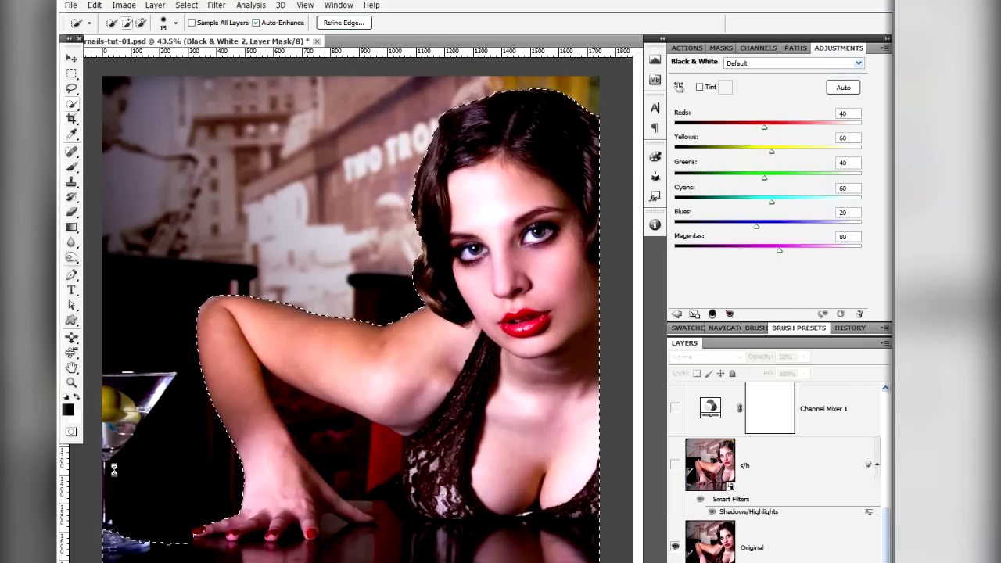
{"action": "mouse_move", "coordinate": [116, 516]}
{"action": "left_mouse_down"}
{"action": "mouse_move", "coordinate": [119, 524]}
{"action": "mouse_move", "coordinate": [176, 451]}
{"action": "mouse_move", "coordinate": [177, 492]}
{"action": "mouse_move", "coordinate": [138, 516]}
{"action": "left_mouse_up"}
{"action": "left_click_drag", "start_coordinate": [157, 479], "coordinate": [129, 490], "text": "alt"}
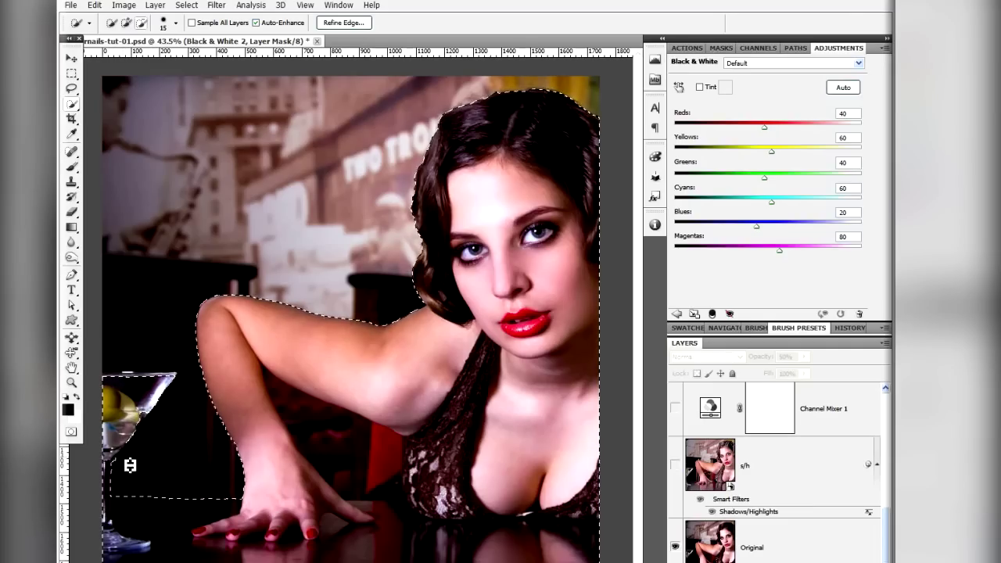
{"action": "left_click_drag", "start_coordinate": [293, 409], "coordinate": [409, 495], "text": "alt"}
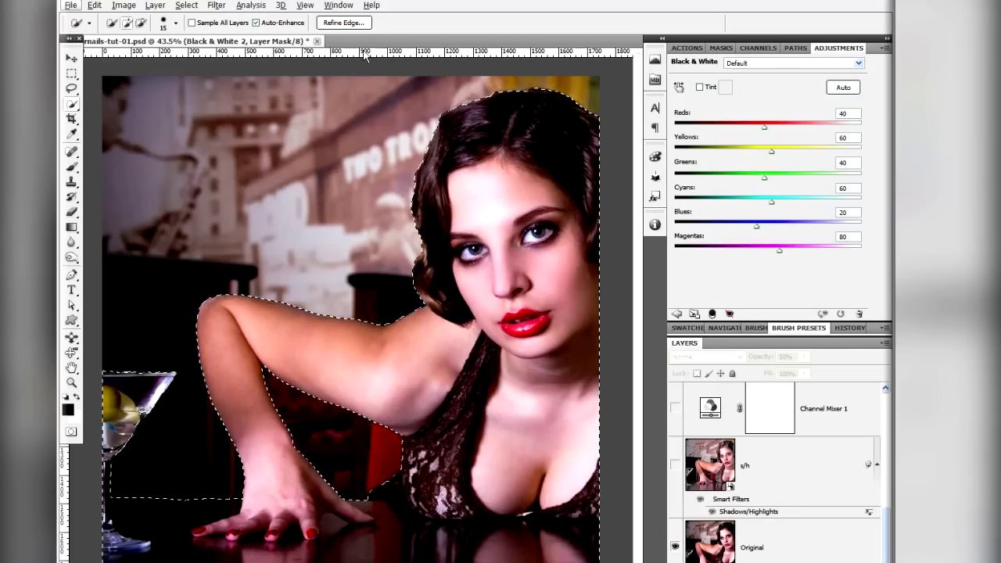
Step: Refine the selection edge with Smooth 100, Smart Radius at 4 px and a slight inward Shift Edge
{"action": "left_click", "coordinate": [345, 23]}
{"action": "left_click_drag", "start_coordinate": [715, 204], "coordinate": [787, 205]}
{"action": "left_click", "coordinate": [716, 147]}
{"action": "left_click_drag", "start_coordinate": [715, 162], "coordinate": [730, 162]}
{"action": "left_click", "coordinate": [749, 257]}
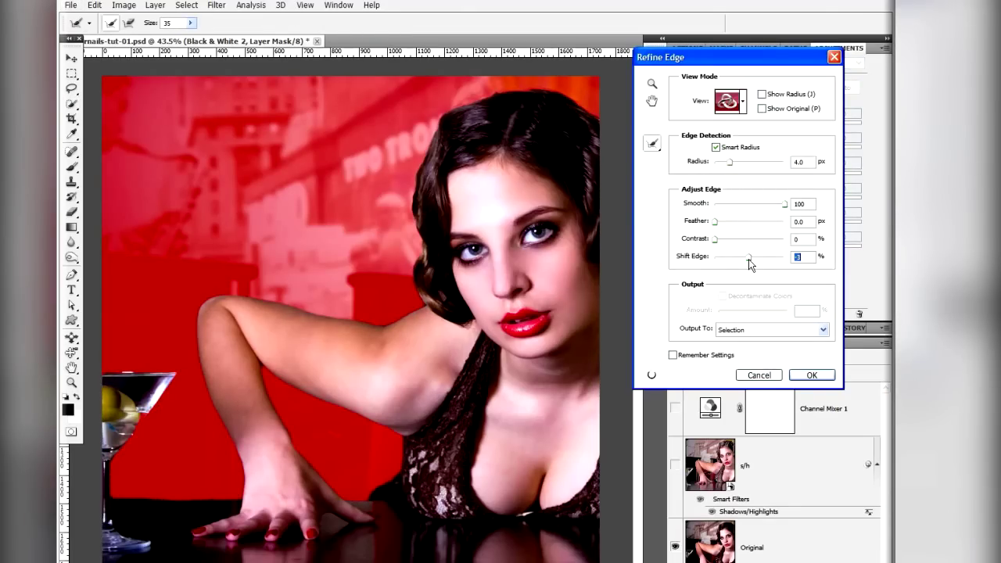
{"action": "left_click_drag", "start_coordinate": [749, 259], "coordinate": [748, 291]}
{"action": "left_click", "coordinate": [732, 100]}
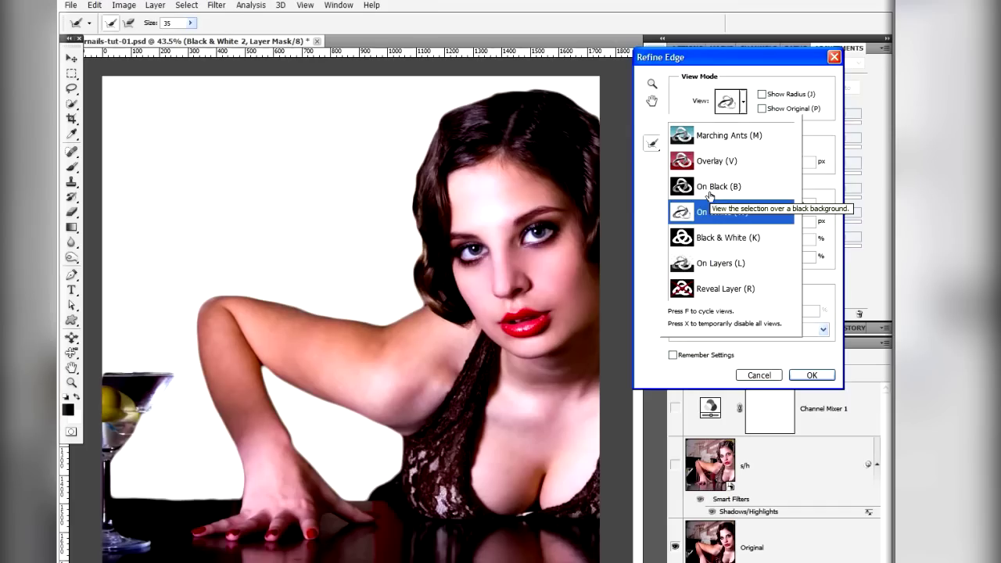
{"action": "left_click", "coordinate": [809, 376]}
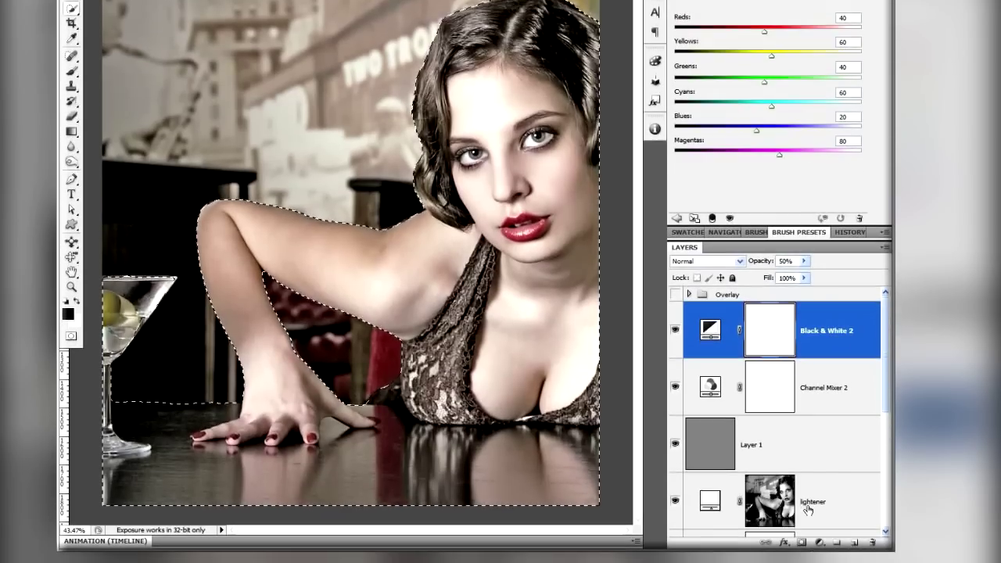
Step: Add a Black & White adjustment masked by the selection and invert the mask so only the background greys
{"action": "left_click", "coordinate": [819, 542]}
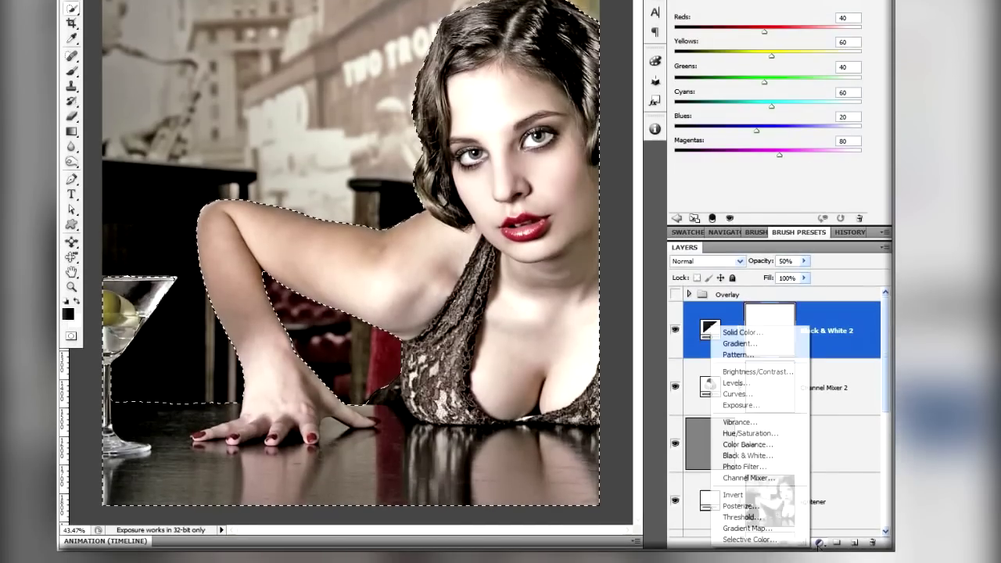
{"action": "left_click", "coordinate": [761, 458]}
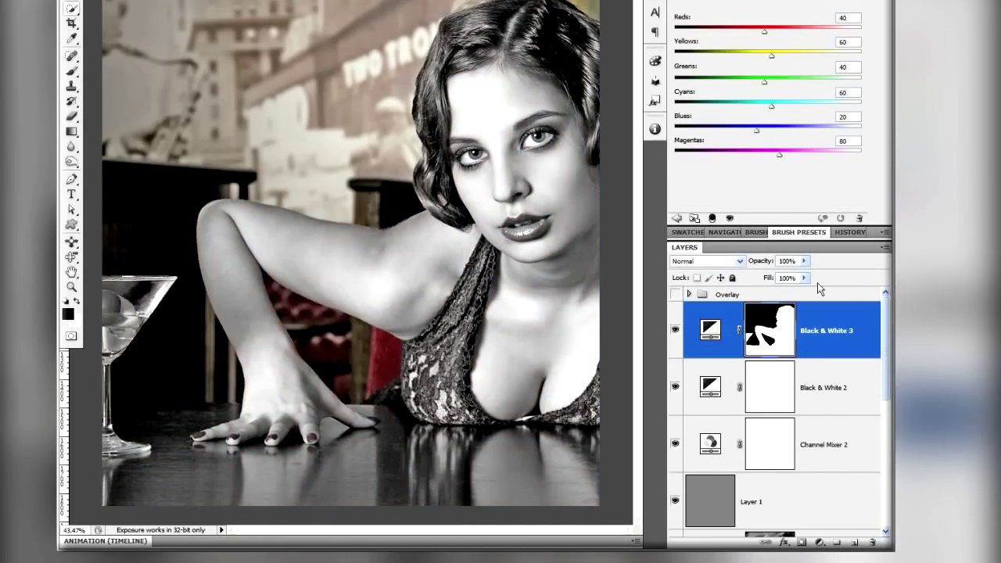
{"action": "left_click", "coordinate": [792, 3]}
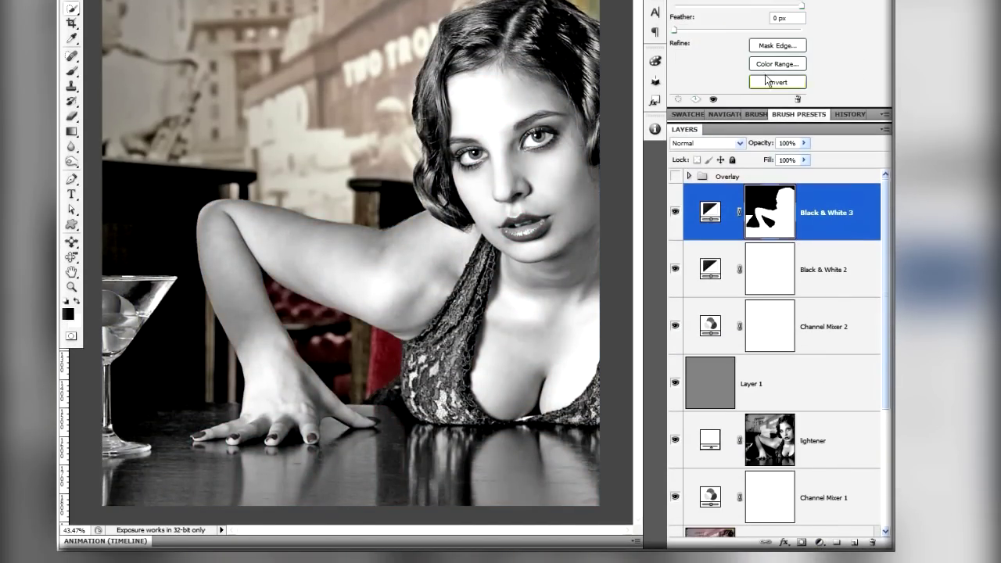
{"action": "left_click", "coordinate": [783, 83]}
{"action": "left_click", "coordinate": [825, 229]}
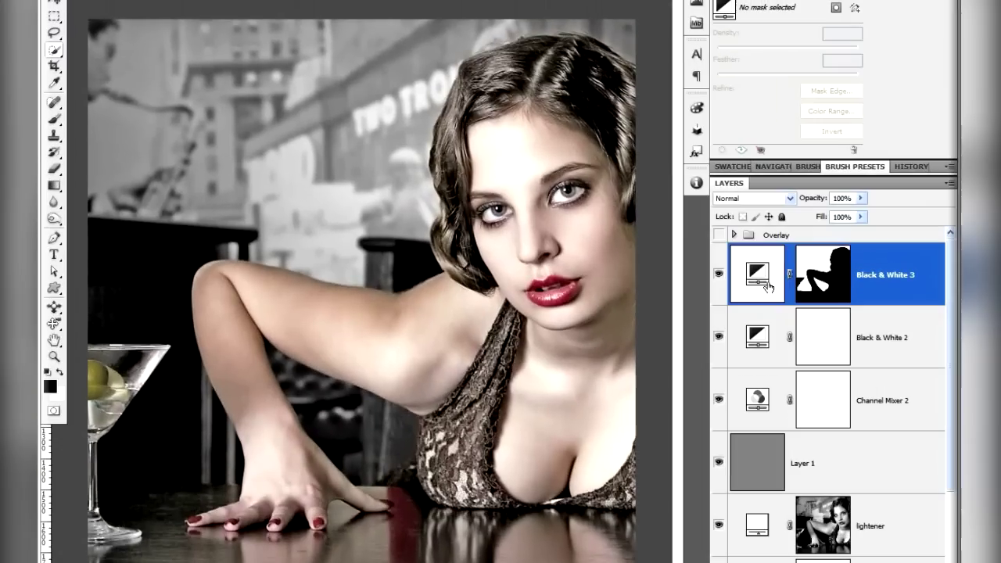
{"action": "double_click", "coordinate": [757, 274]}
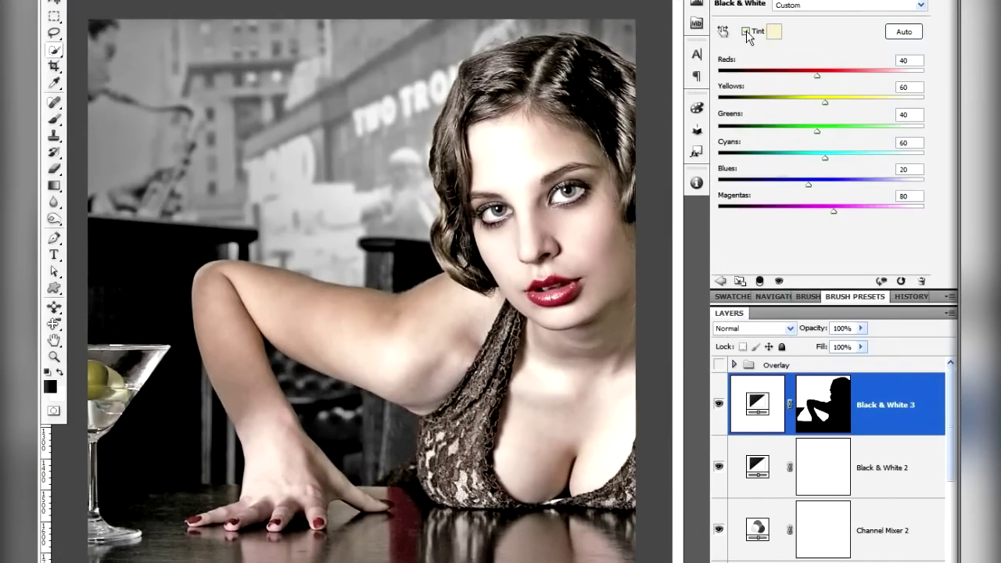
Step: Turn on Tint with a near-black colour of R25 G20 B15
{"action": "left_click", "coordinate": [746, 32]}
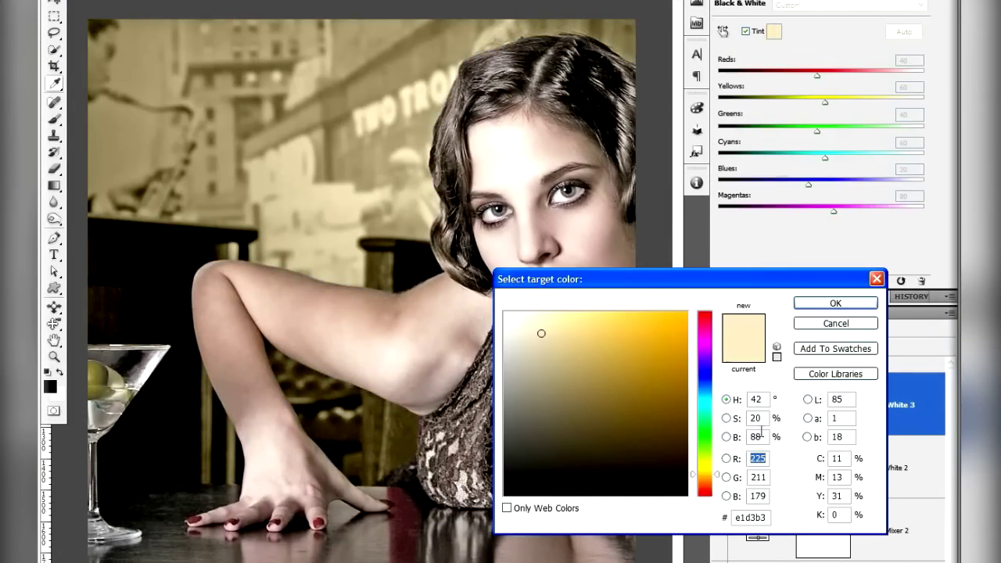
{"action": "type", "text": "25"}
{"action": "key", "text": "Tab"}
{"action": "type", "text": "20"}
{"action": "key", "text": "Tab"}
{"action": "type", "text": "15"}
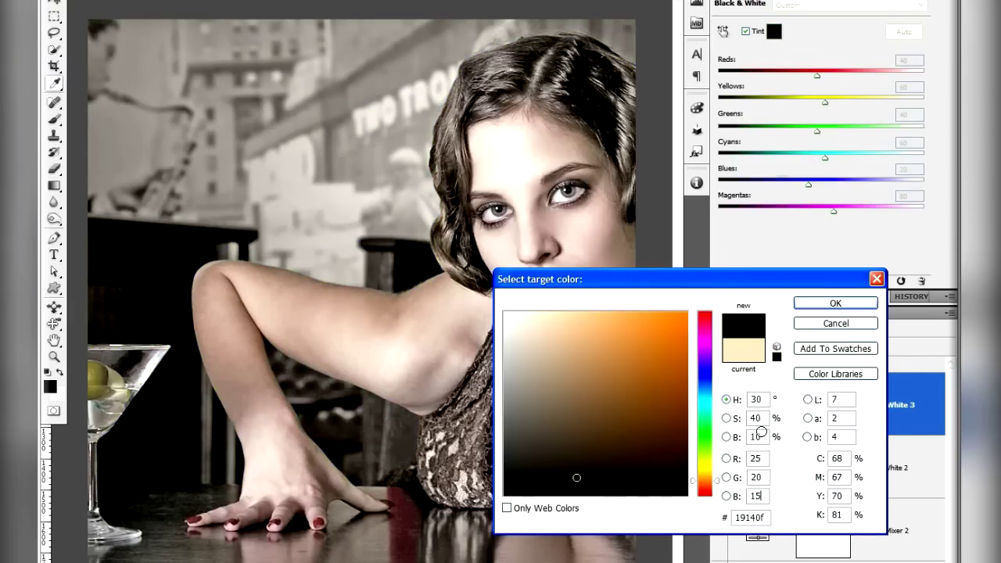
{"action": "left_click", "coordinate": [844, 304]}
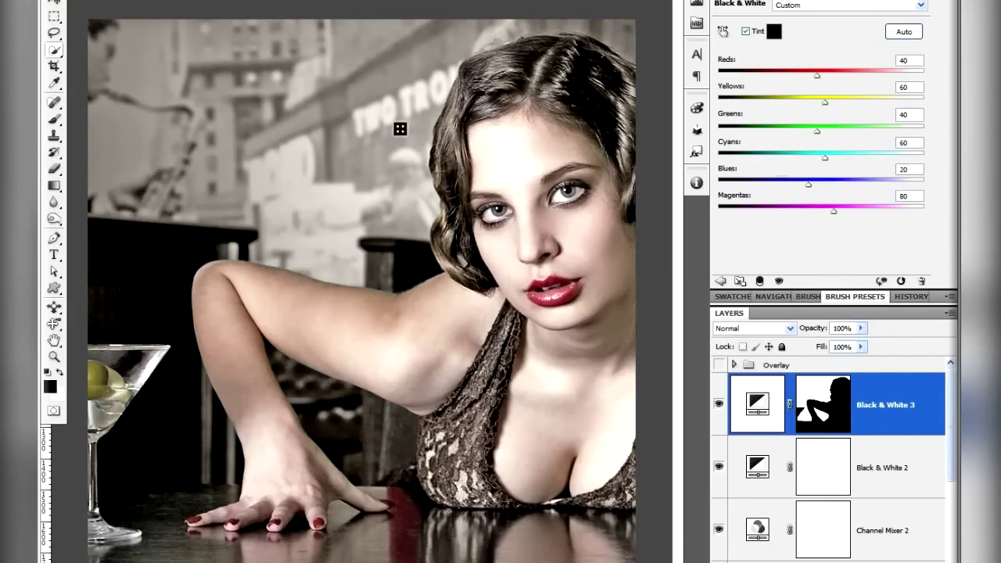
Step: Drag Yellows down to -190 and Reds to -180 on the photo, and set Multiply blending
{"action": "left_click", "coordinate": [724, 31]}
{"action": "left_click_drag", "start_coordinate": [398, 106], "coordinate": [193, 120]}
{"action": "left_click_drag", "start_coordinate": [385, 61], "coordinate": [226, 75]}
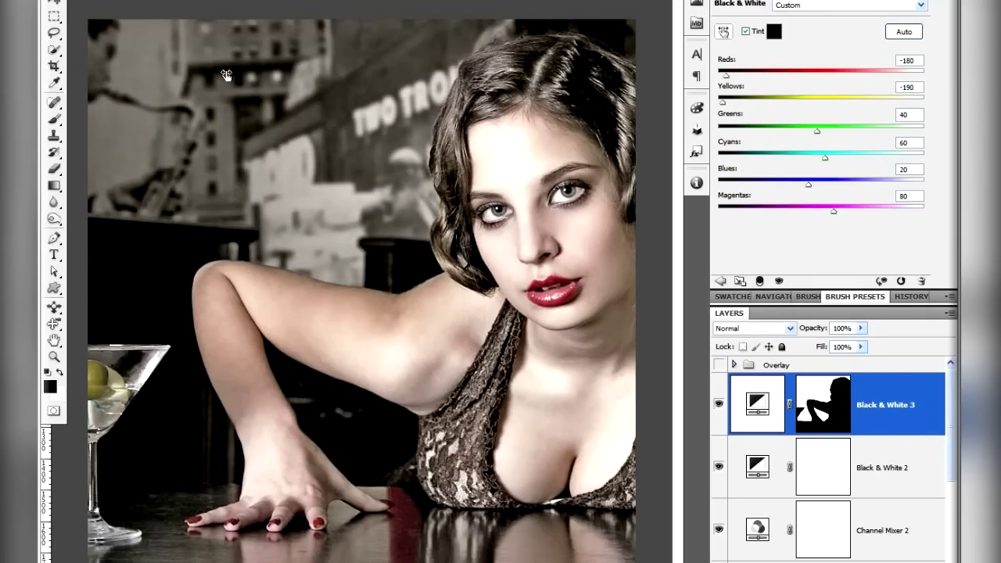
{"action": "left_click", "coordinate": [753, 329]}
{"action": "left_click", "coordinate": [730, 4]}
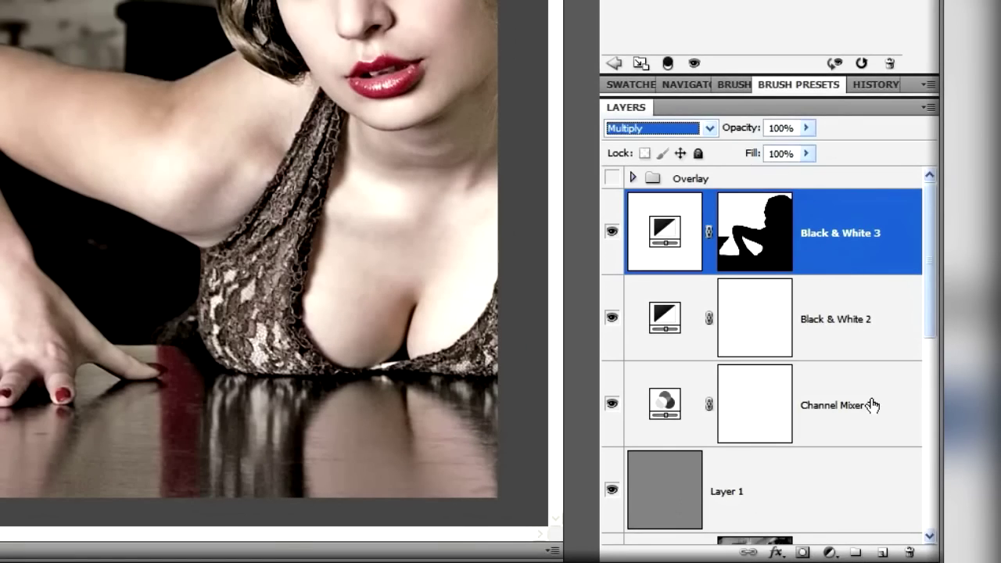
Step: Add Curves 2 mapping 183 to 134, copy the background mask onto it, and set 74% opacity
{"action": "left_click", "coordinate": [831, 552]}
{"action": "left_click", "coordinate": [738, 337]}
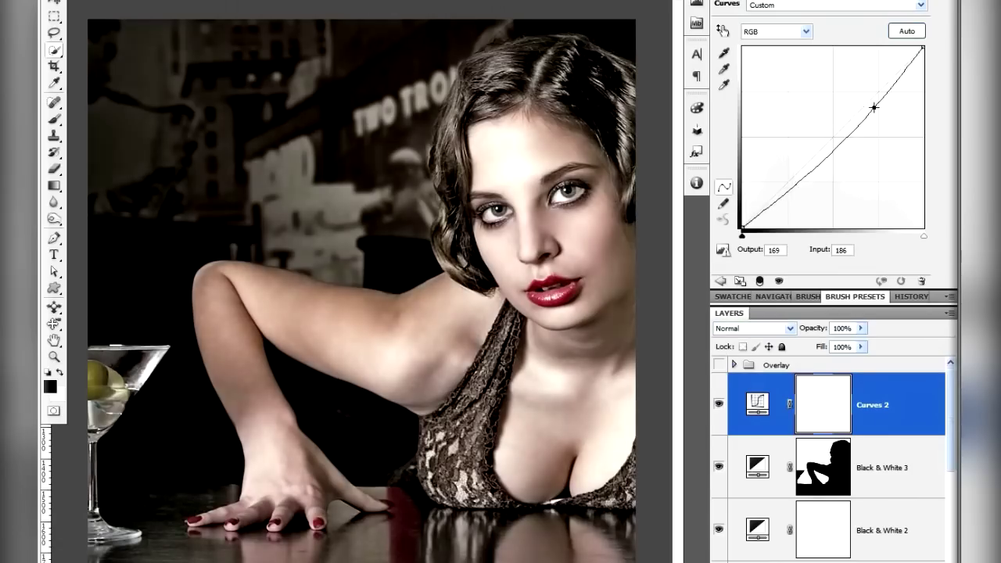
{"action": "left_click_drag", "start_coordinate": [874, 107], "coordinate": [872, 133]}
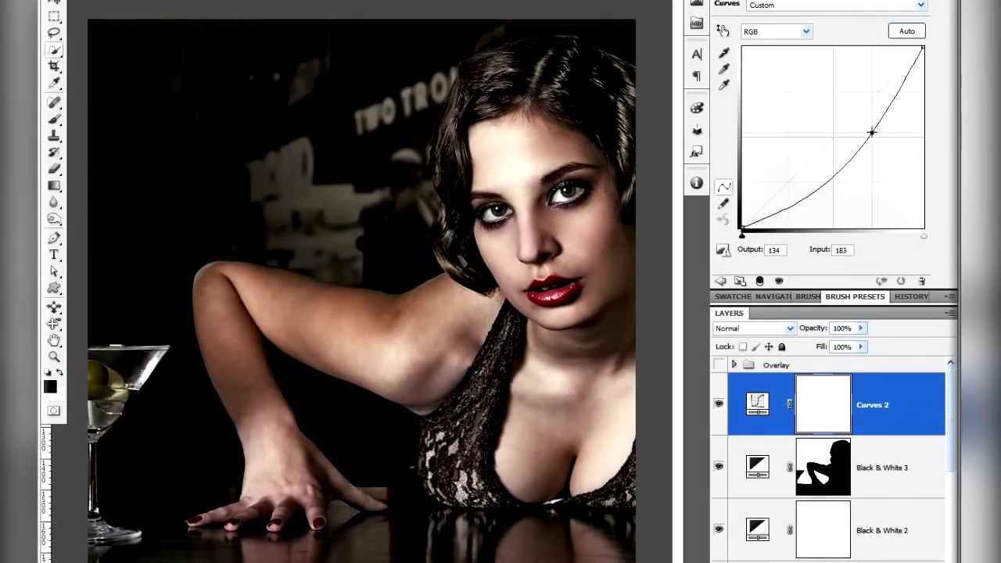
{"action": "left_click_drag", "start_coordinate": [831, 468], "coordinate": [825, 404]}
{"action": "left_click", "coordinate": [446, 200]}
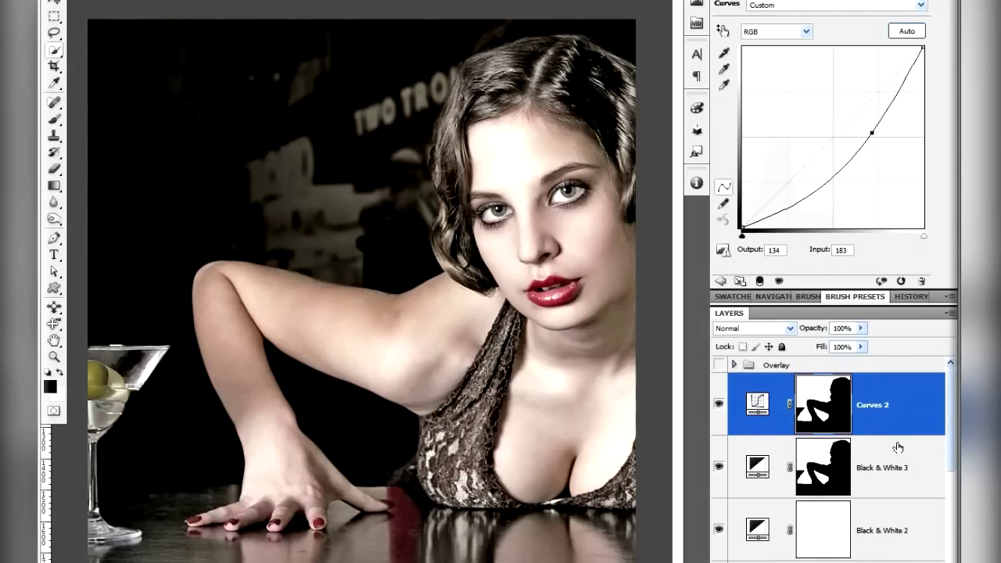
{"action": "left_click_drag", "start_coordinate": [817, 330], "coordinate": [796, 329]}
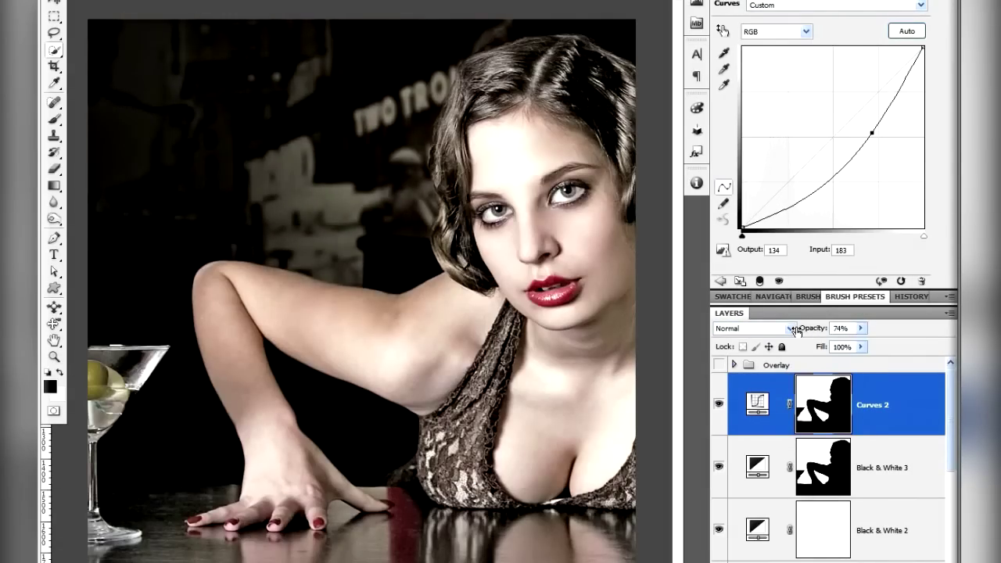
{"action": "left_click", "coordinate": [909, 406]}
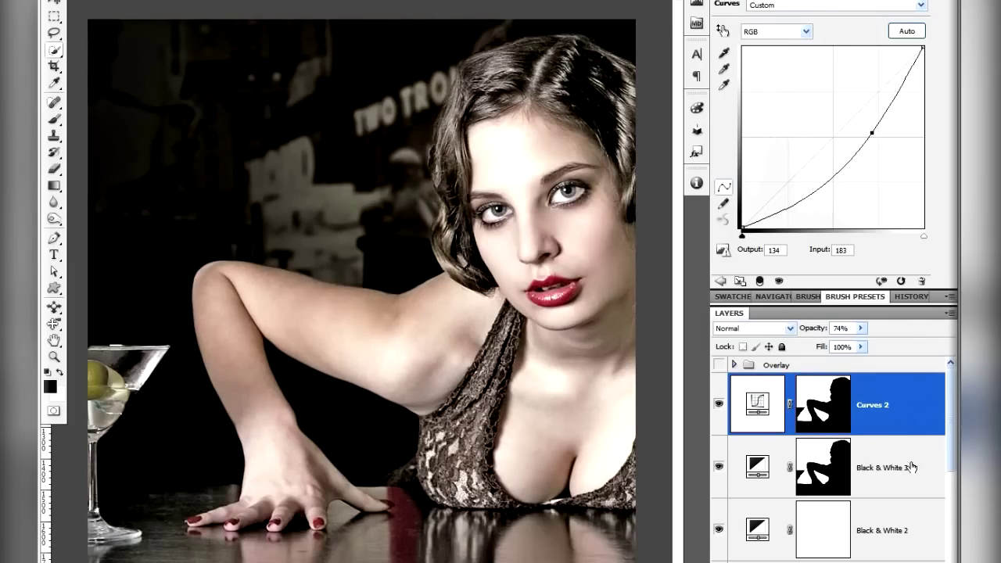
Step: Toggle visibility of Curves 2, Overlay, Color Fill 3/2 and Curves 1, and view Color Fill 2's mask
{"action": "left_click", "coordinate": [733, 365]}
{"action": "scroll", "coordinate": [754, 470], "scroll_direction": "down", "scroll_amount": 3}
{"action": "left_click", "coordinate": [719, 456]}
{"action": "scroll", "coordinate": [721, 470], "scroll_direction": "up", "scroll_amount": 3}
{"action": "left_click", "coordinate": [719, 366]}
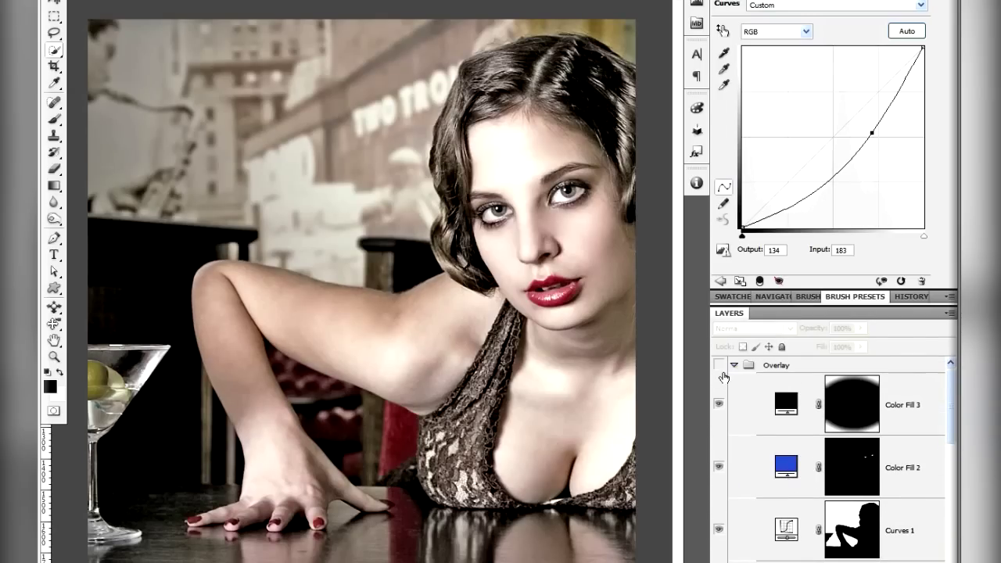
{"action": "left_click", "coordinate": [719, 366]}
{"action": "left_click_drag", "start_coordinate": [719, 405], "coordinate": [718, 484]}
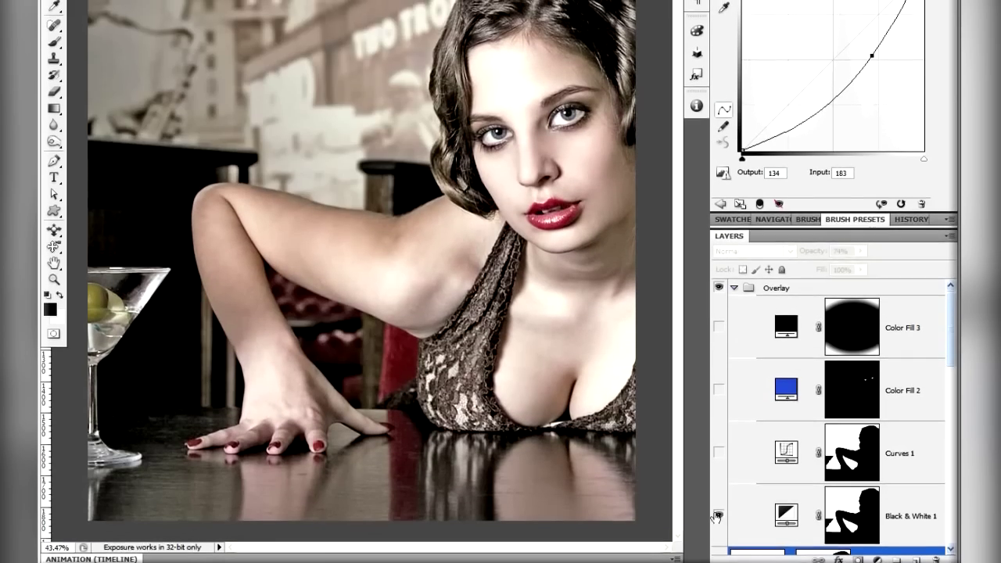
{"action": "left_click", "coordinate": [719, 452]}
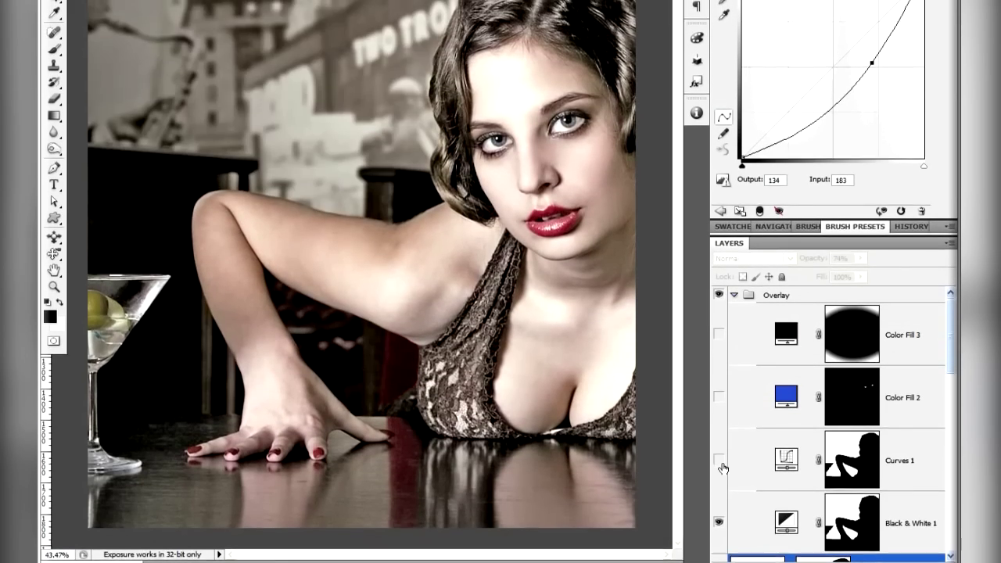
{"action": "left_click", "coordinate": [718, 389]}
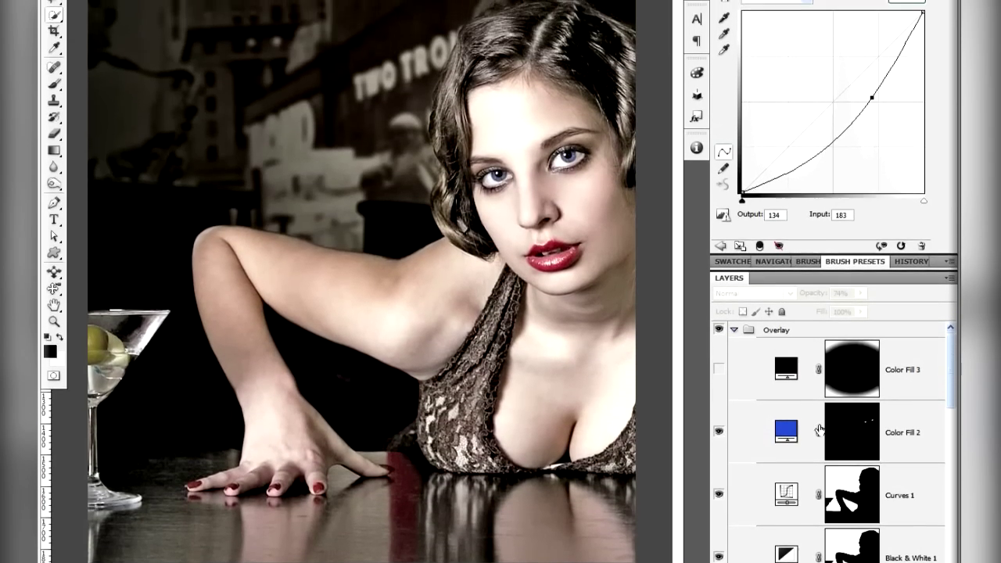
{"action": "left_click", "coordinate": [856, 428], "text": "alt"}
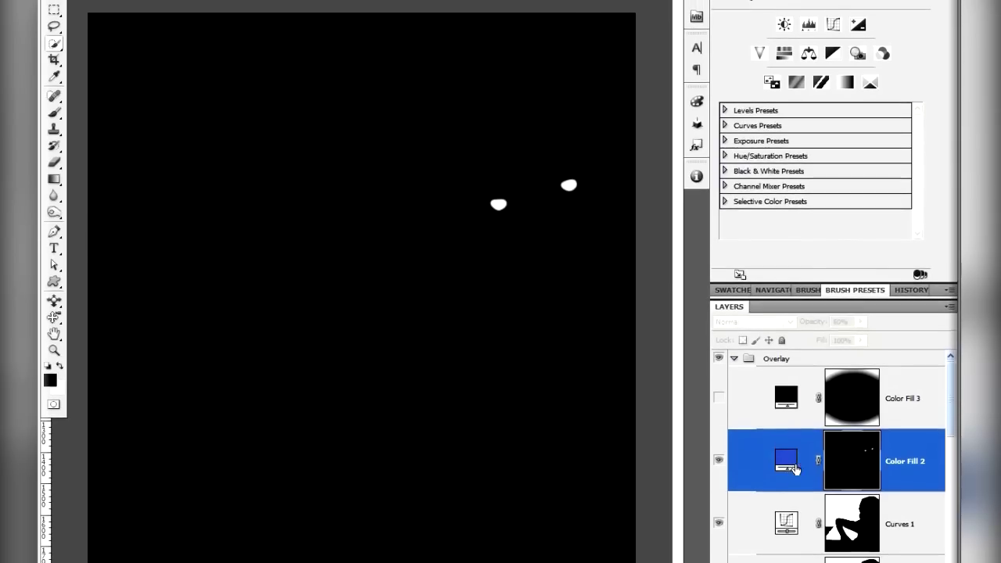
{"action": "left_click", "coordinate": [788, 462]}
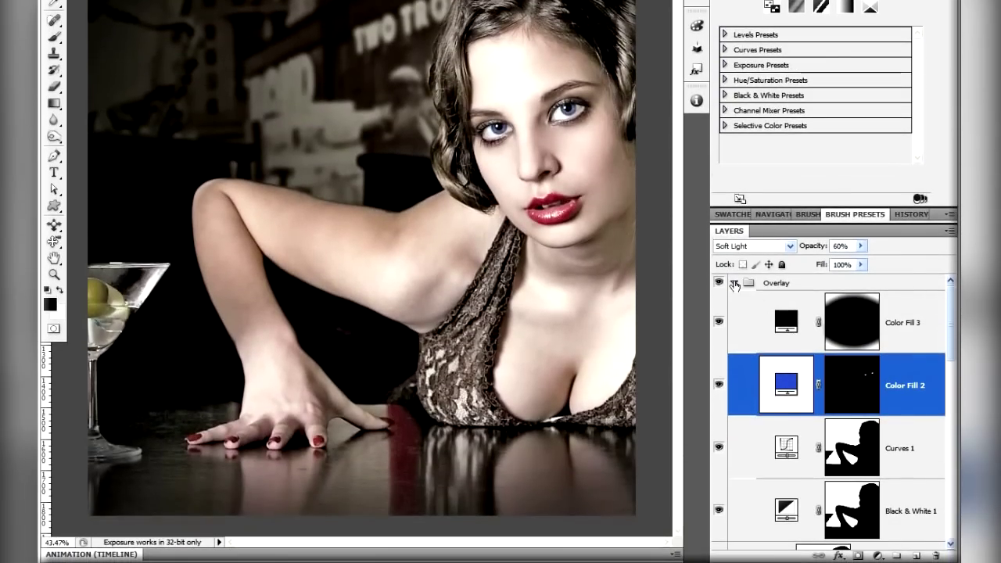
Step: Group Curves 2 and Black & White 3 as Group 1 below Layer 1, then add a new layer above Overlay
{"action": "left_click", "coordinate": [735, 285]}
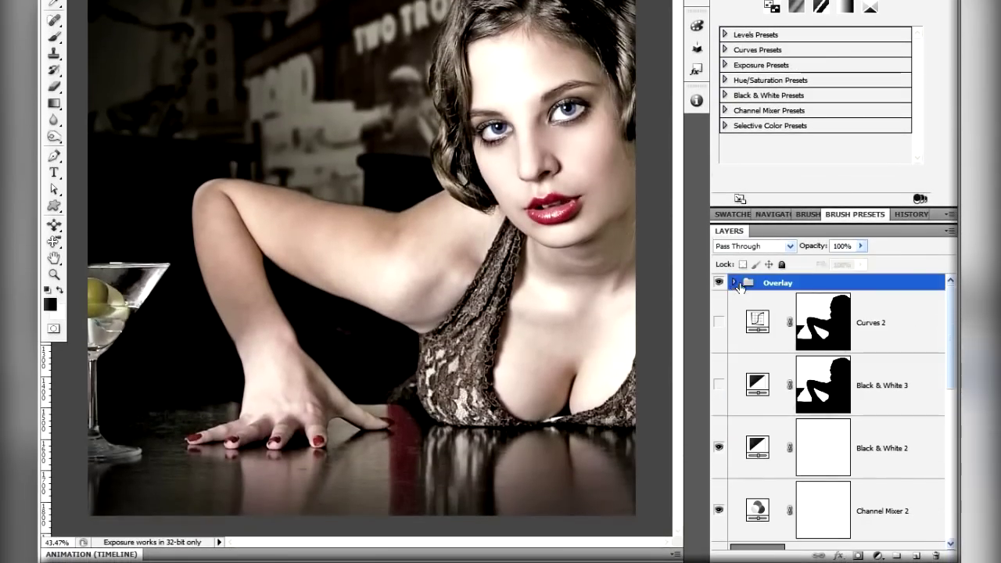
{"action": "left_click", "coordinate": [882, 344]}
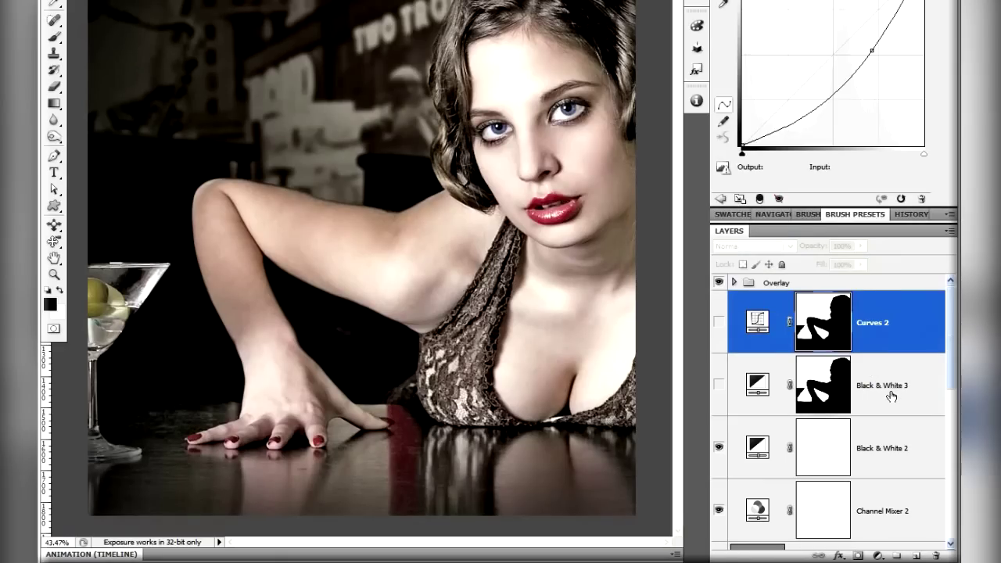
{"action": "left_click", "coordinate": [890, 395], "text": "shift"}
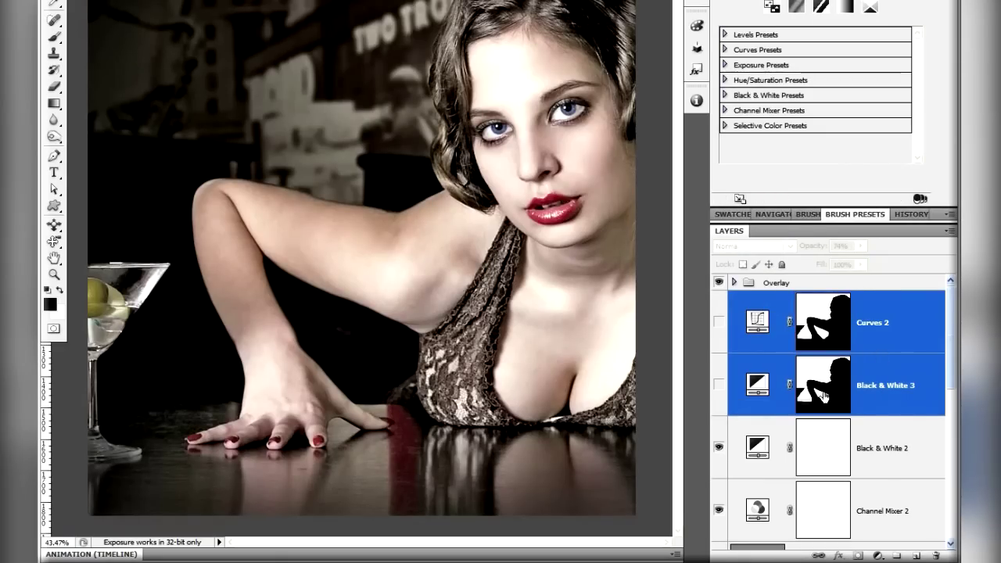
{"action": "scroll", "coordinate": [900, 485], "scroll_direction": "down", "scroll_amount": 5}
{"action": "scroll", "coordinate": [845, 329], "scroll_direction": "up", "scroll_amount": 5}
{"action": "left_click_drag", "start_coordinate": [901, 406], "coordinate": [896, 554]}
{"action": "left_click_drag", "start_coordinate": [879, 305], "coordinate": [884, 495]}
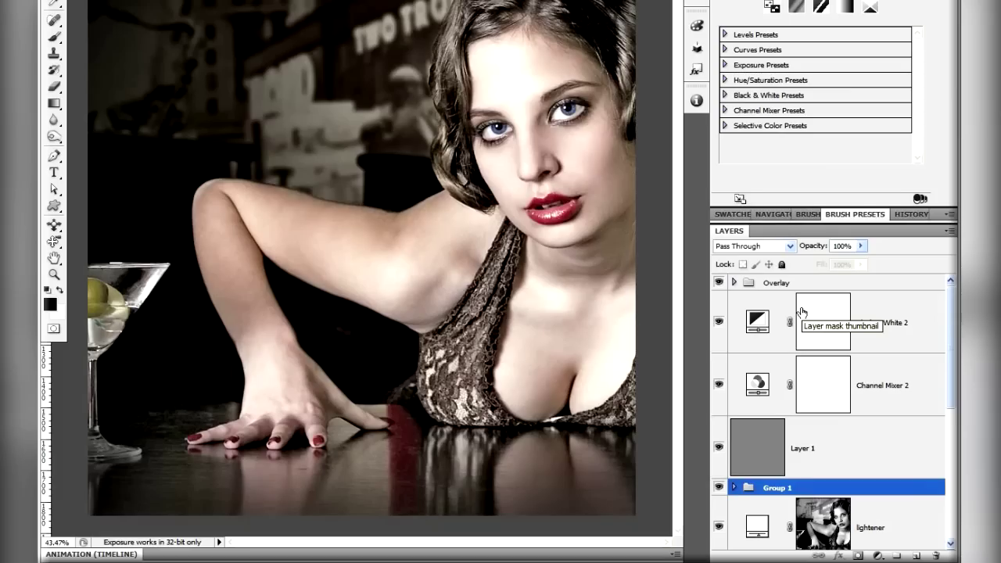
{"action": "left_click_drag", "start_coordinate": [876, 286], "coordinate": [861, 498]}
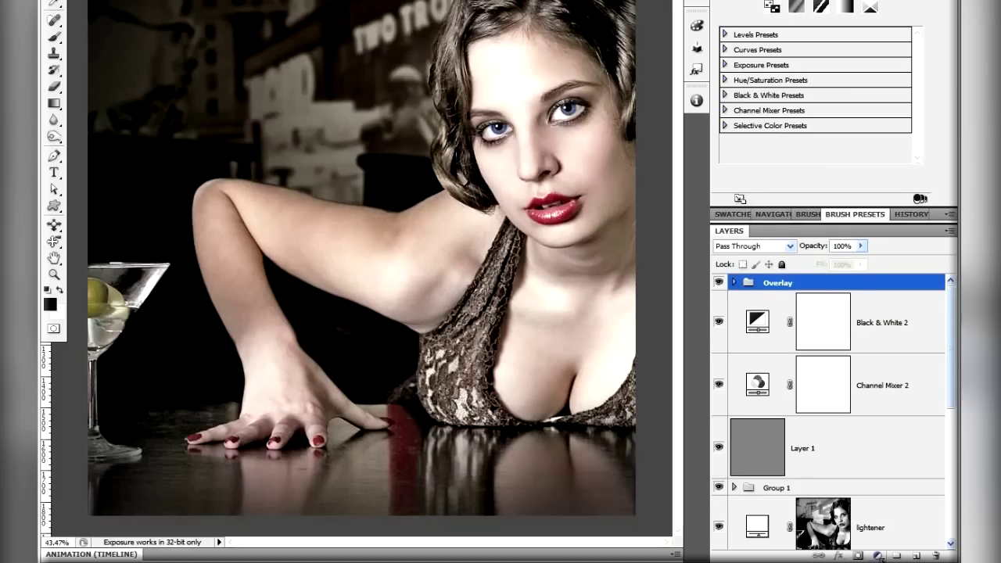
{"action": "left_click", "coordinate": [915, 554]}
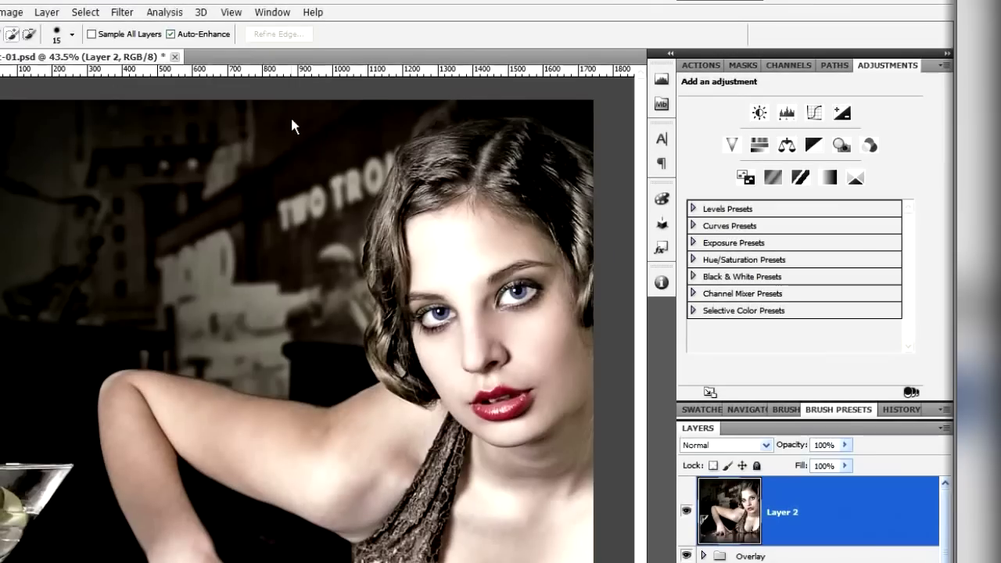
Step: Apply the High Pass filter to the layer and blend it in Soft Light
{"action": "left_click", "coordinate": [120, 12]}
{"action": "left_click", "coordinate": [129, 28]}
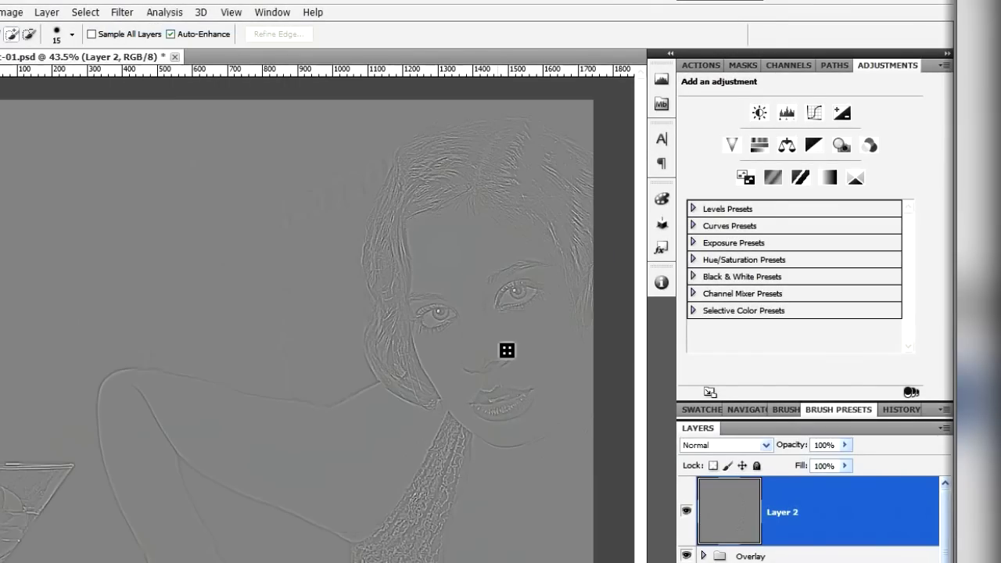
{"action": "left_click", "coordinate": [726, 445]}
{"action": "left_click", "coordinate": [704, 300]}
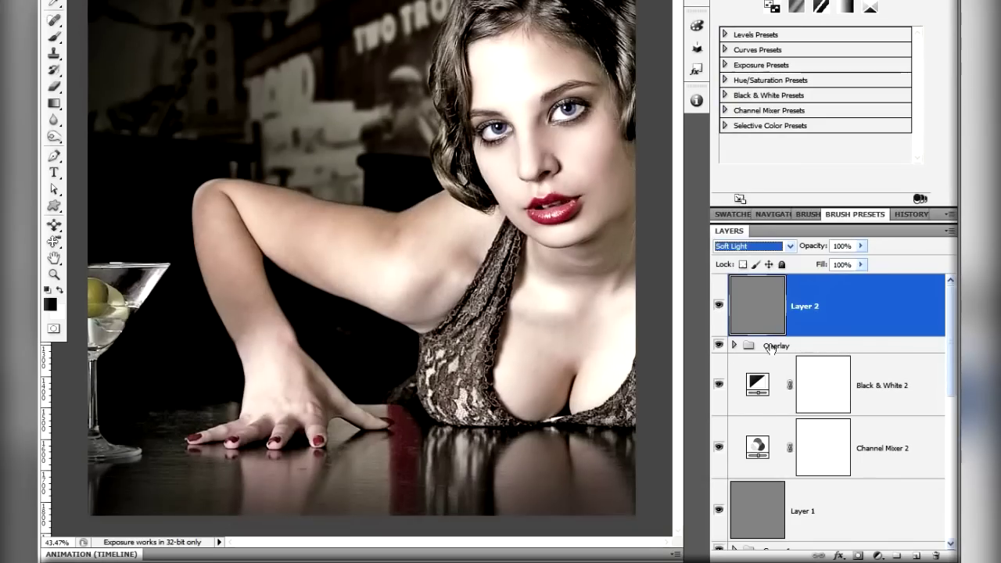
Step: Raise the Color Fill 3 vignette in the Overlay group to 100% opacity
{"action": "left_click", "coordinate": [734, 345]}
{"action": "left_click", "coordinate": [904, 391]}
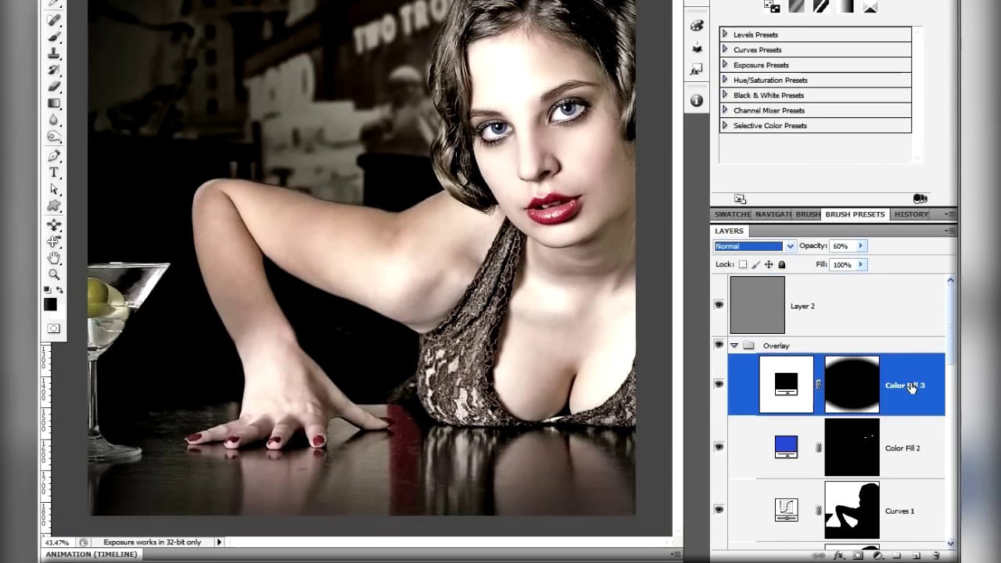
{"action": "left_click_drag", "start_coordinate": [813, 248], "coordinate": [871, 247]}
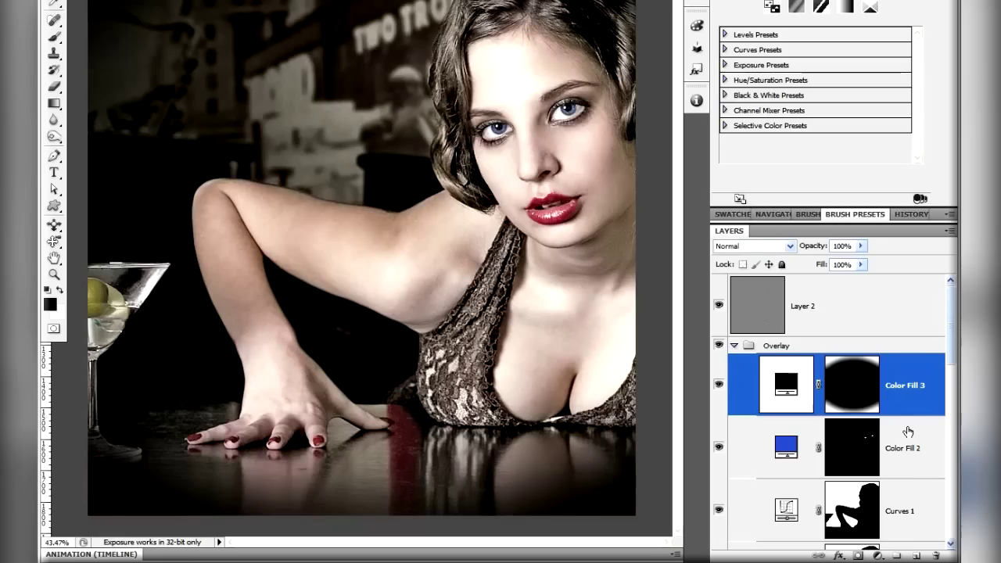
{"action": "left_click", "coordinate": [867, 321]}
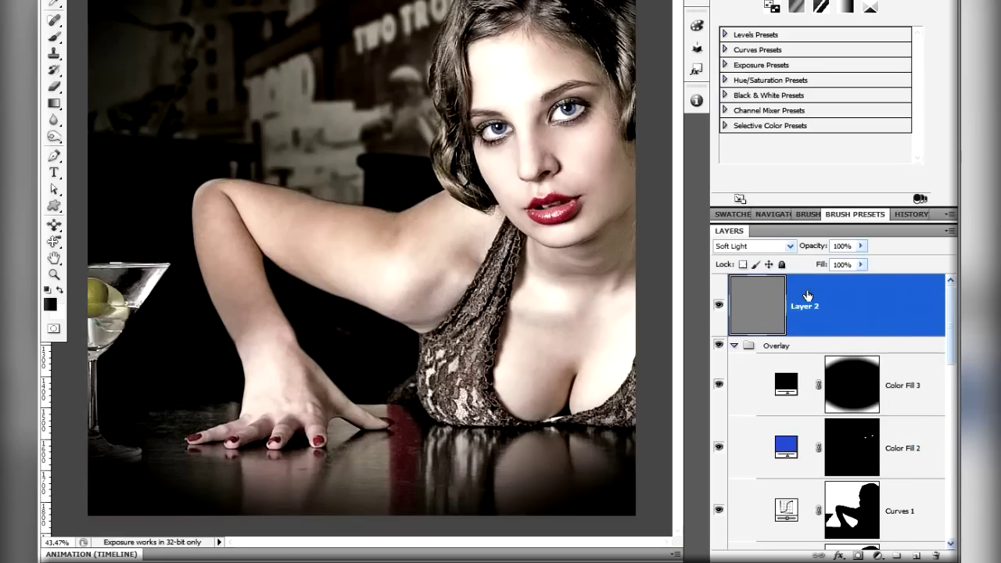
{"action": "left_click", "coordinate": [734, 345]}
Step: Stamp the visible image into Layer 3 and add about 4% Uniform monochromatic noise
{"action": "key", "text": "ctrl+shift+alt+e"}
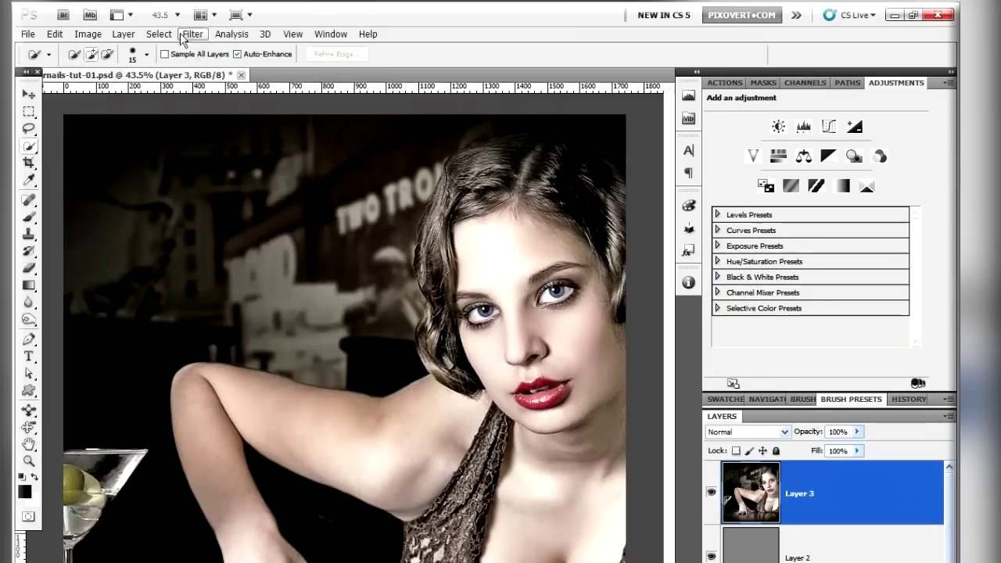
{"action": "left_click", "coordinate": [194, 34]}
{"action": "mouse_move", "coordinate": [212, 192]}
{"action": "left_click", "coordinate": [368, 192]}
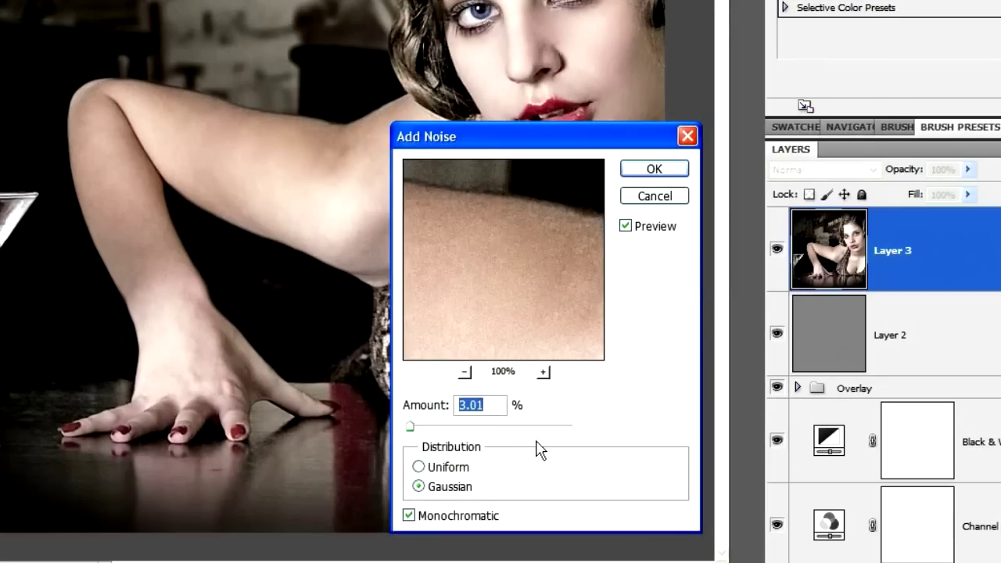
{"action": "left_click", "coordinate": [435, 467]}
{"action": "mouse_move", "coordinate": [429, 408]}
{"action": "left_mouse_down"}
{"action": "mouse_move", "coordinate": [476, 409]}
{"action": "mouse_move", "coordinate": [415, 407]}
{"action": "left_mouse_up"}
{"action": "left_click_drag", "start_coordinate": [509, 226], "coordinate": [511, 257]}
{"action": "left_click", "coordinate": [478, 14]}
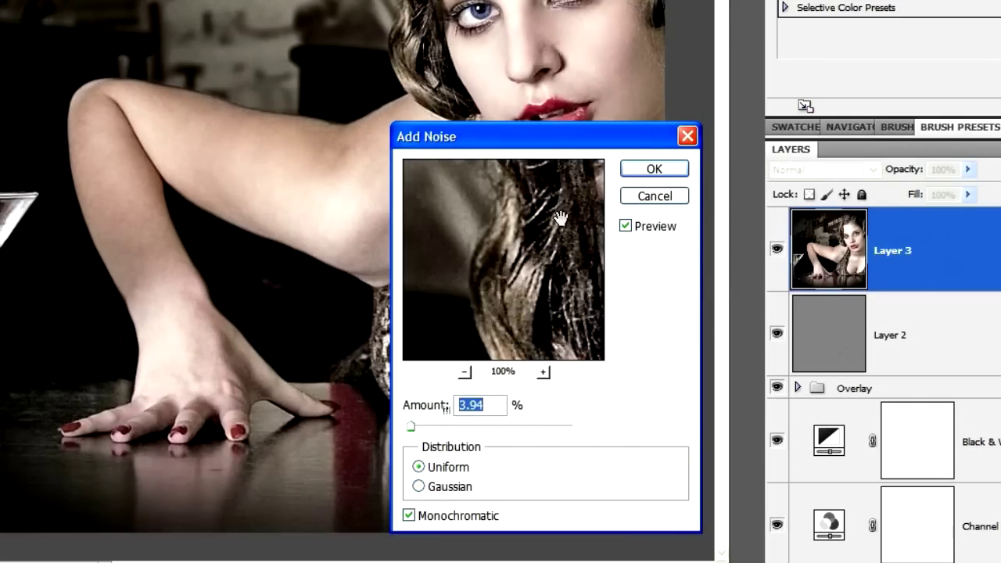
{"action": "left_click_drag", "start_coordinate": [411, 426], "coordinate": [437, 413]}
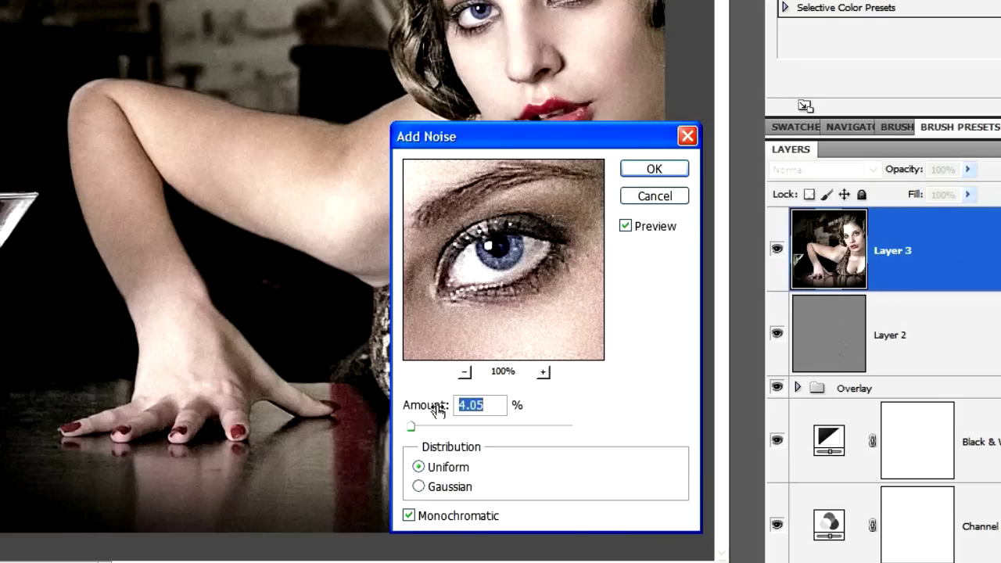
{"action": "key", "text": "Return"}
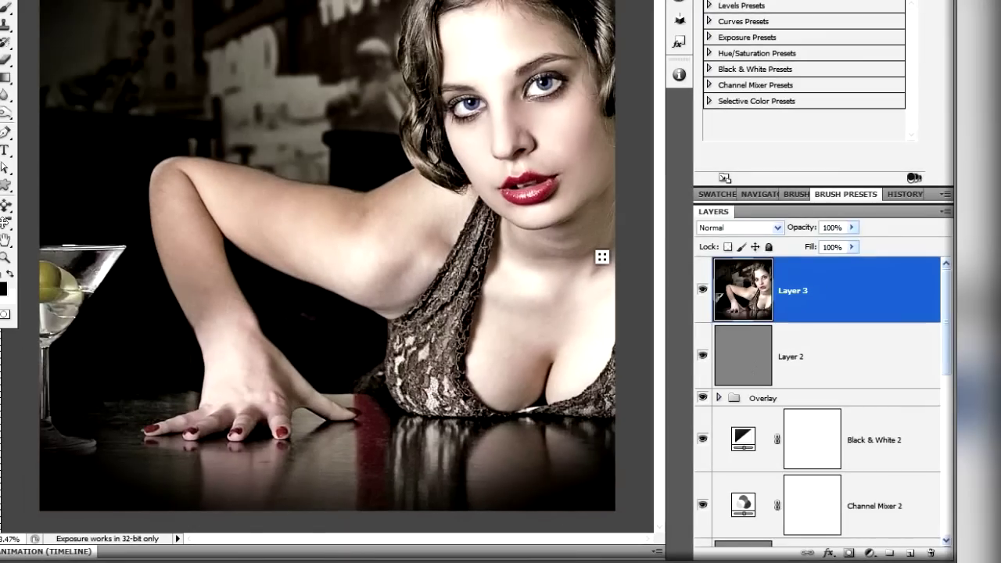
{"action": "scroll", "coordinate": [782, 438], "scroll_direction": "down", "scroll_amount": 5}
{"action": "left_click", "coordinate": [702, 448], "text": "alt"}
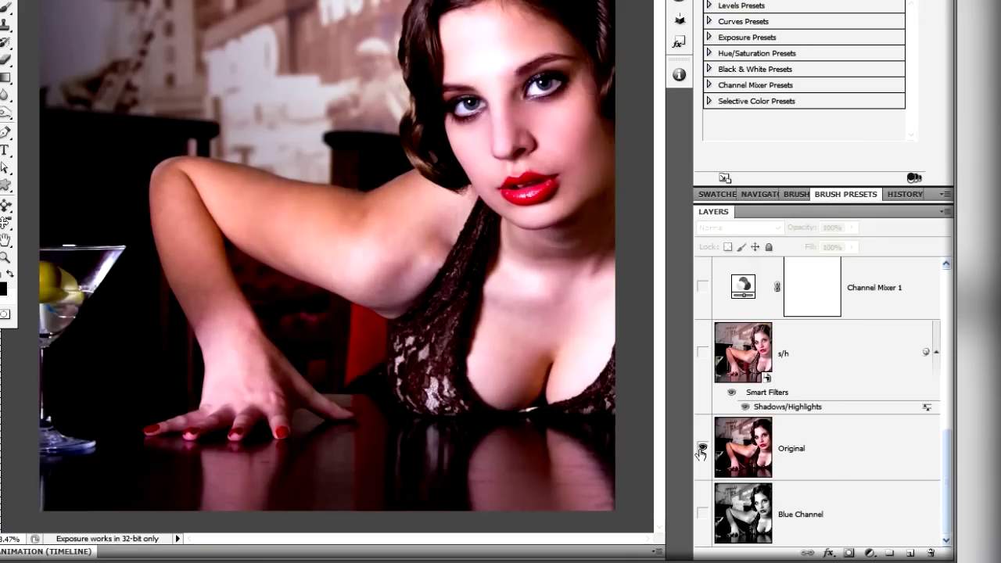
{"action": "left_click", "coordinate": [702, 448], "text": "alt"}
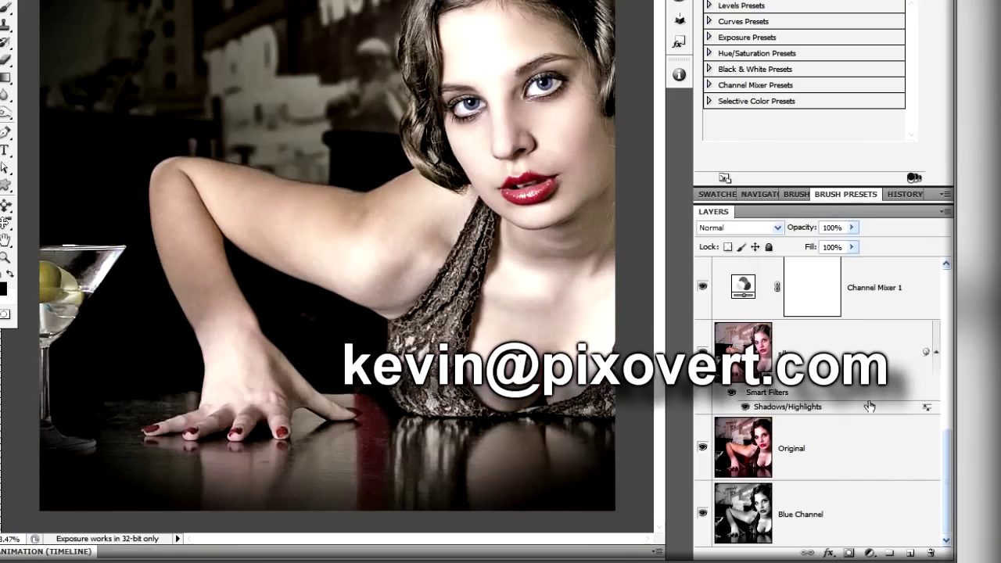
{"action": "scroll", "coordinate": [849, 368], "scroll_direction": "up", "scroll_amount": 5}
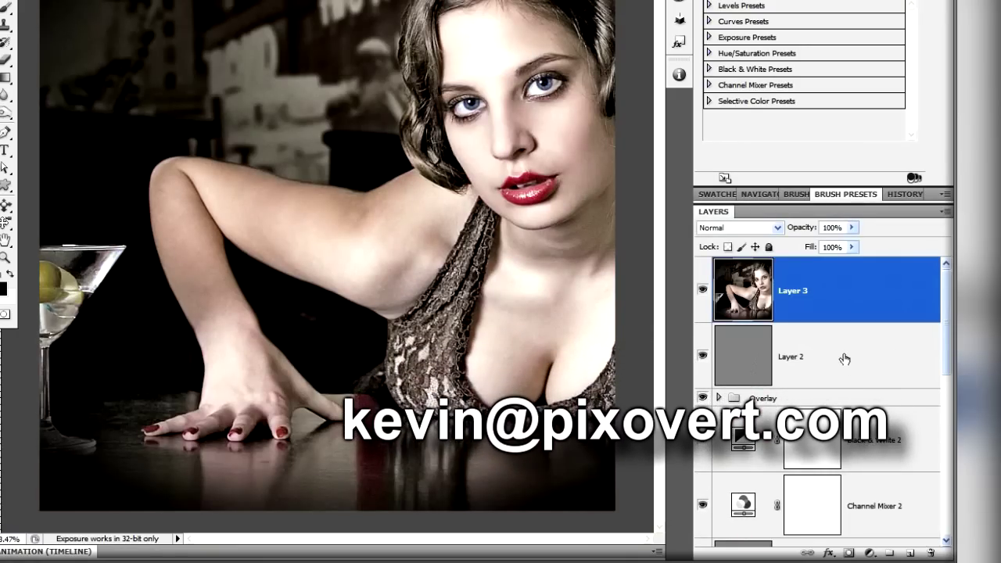